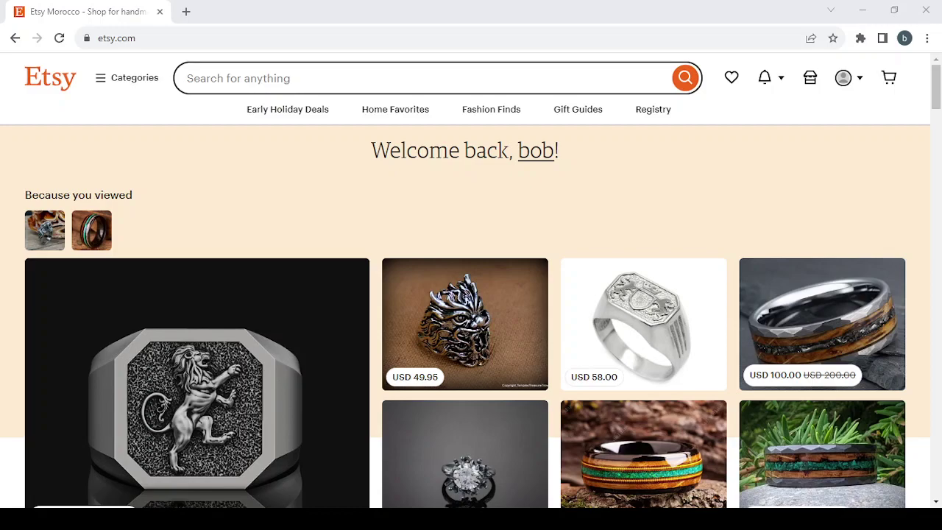
- Browse the home page's recommended rings and the sponsored jewelry from Etsy sellers
click(784, 131)
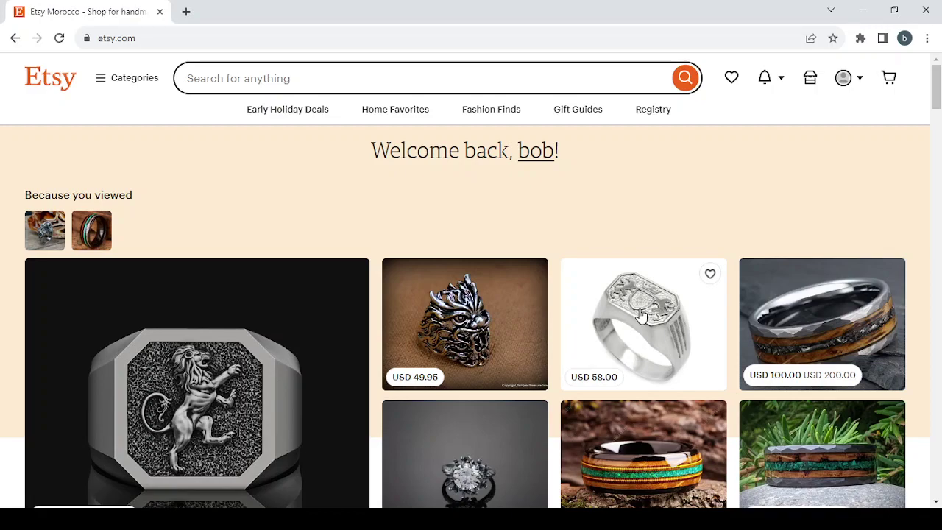
scroll(640, 314, down, 2)
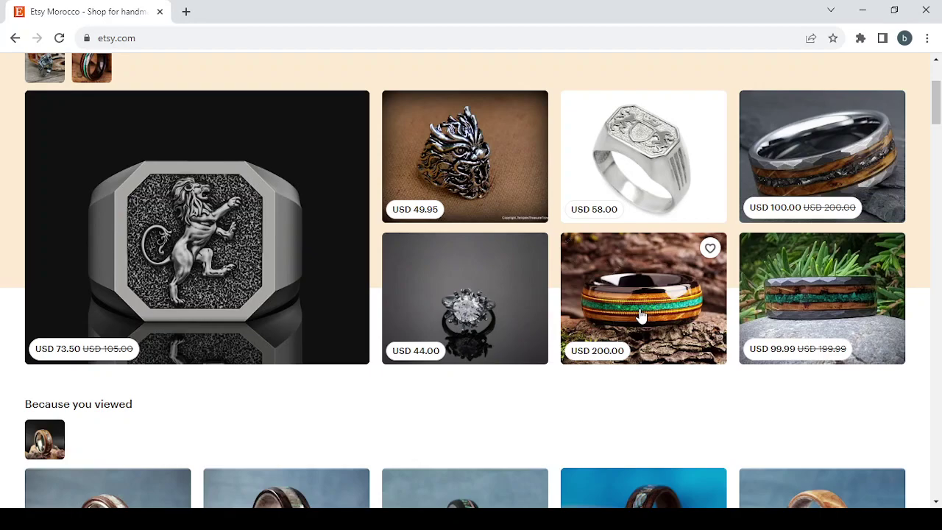
scroll(640, 315, up, 2)
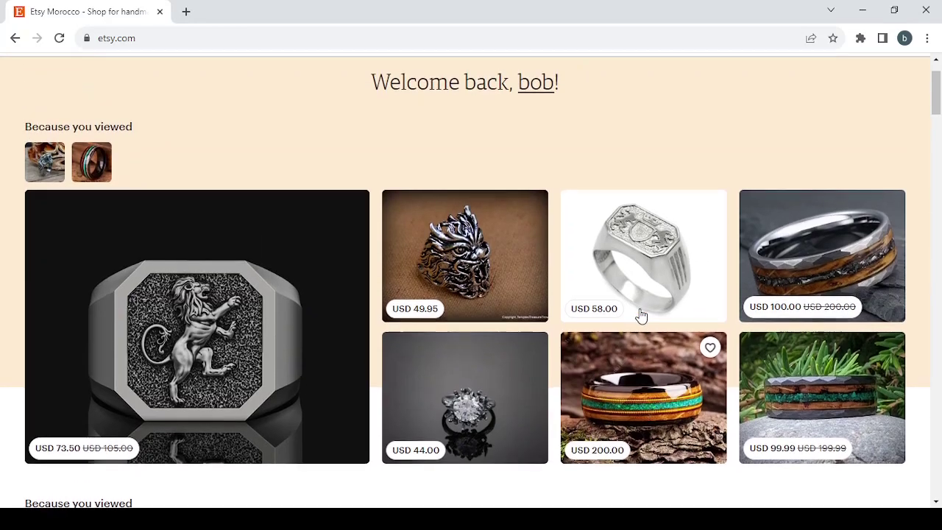
scroll(640, 315, down, 1)
scroll(640, 315, down, 1)
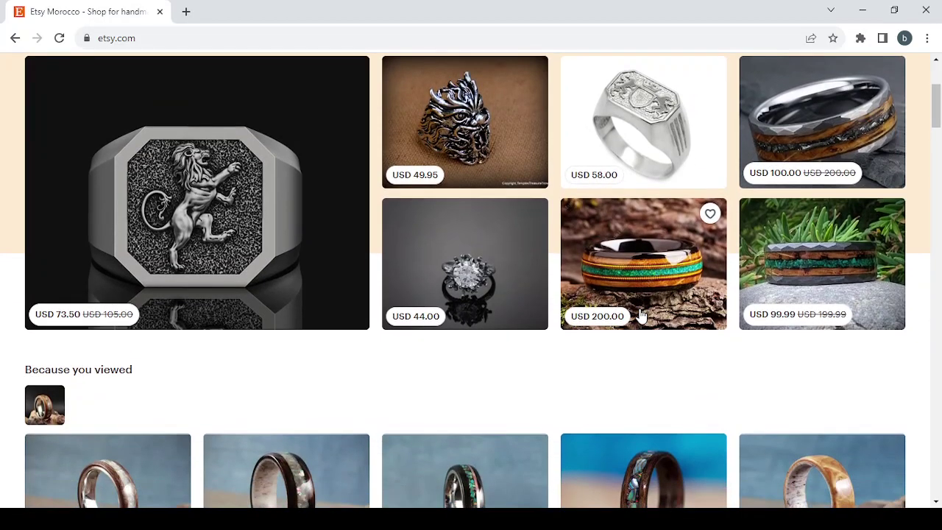
scroll(640, 315, down, 4)
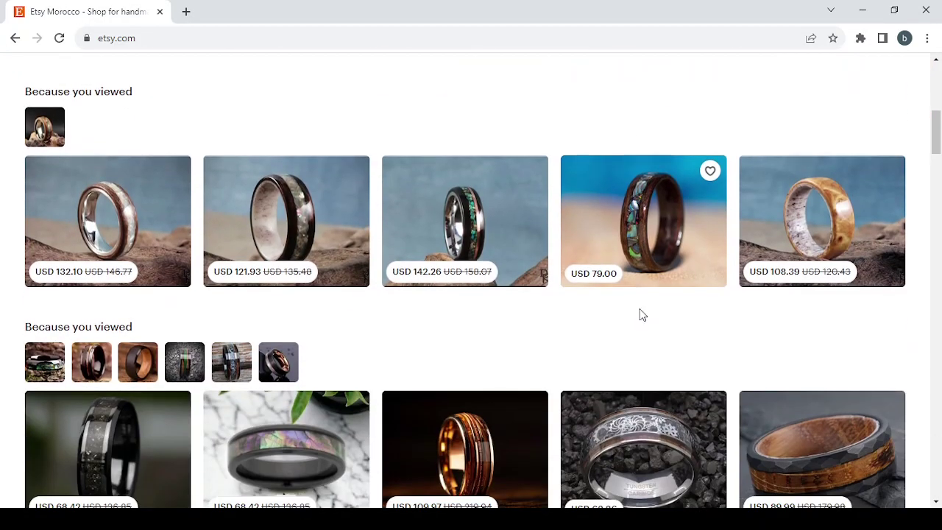
scroll(640, 314, down, 1)
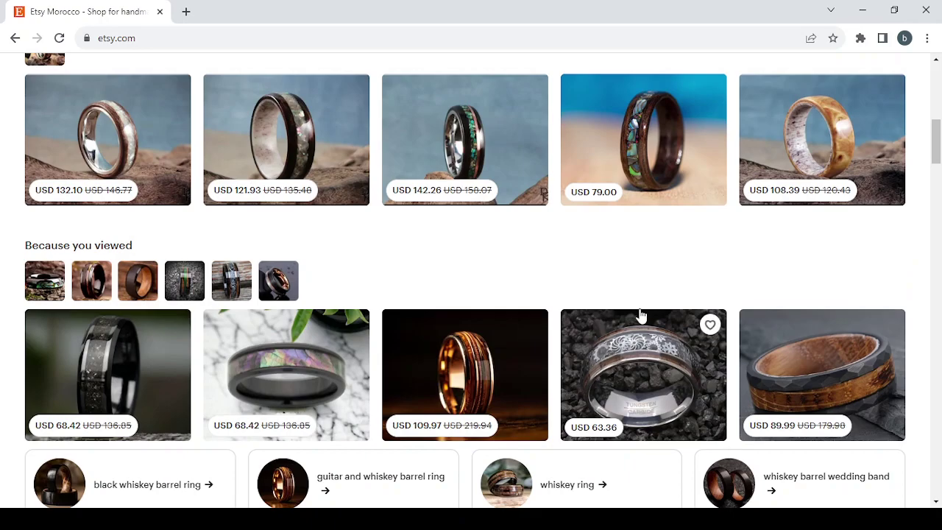
scroll(640, 315, down, 3)
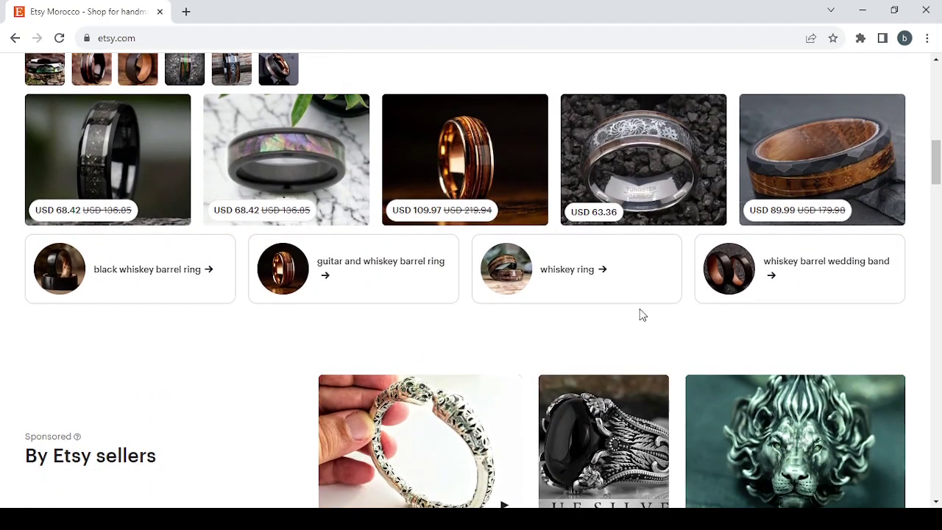
scroll(640, 314, down, 5)
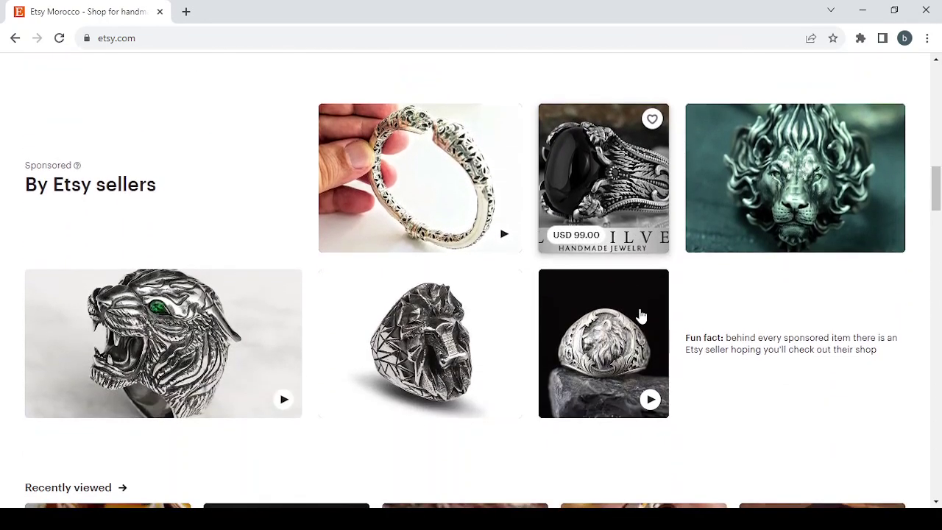
scroll(640, 315, up, 2)
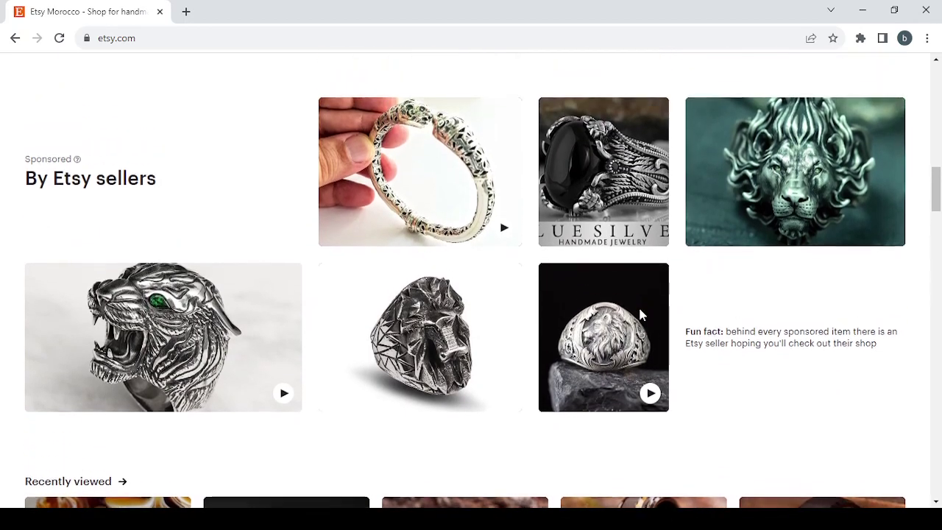
- Open the sponsored tiger head ring listing with the green eye and go through its video and photos
mouse_move(171, 338)
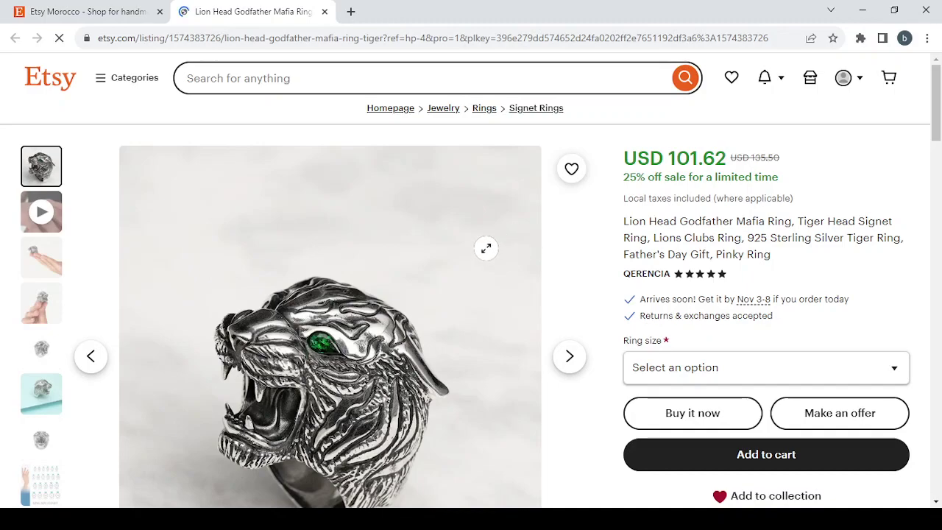
scroll(598, 318, down, 1)
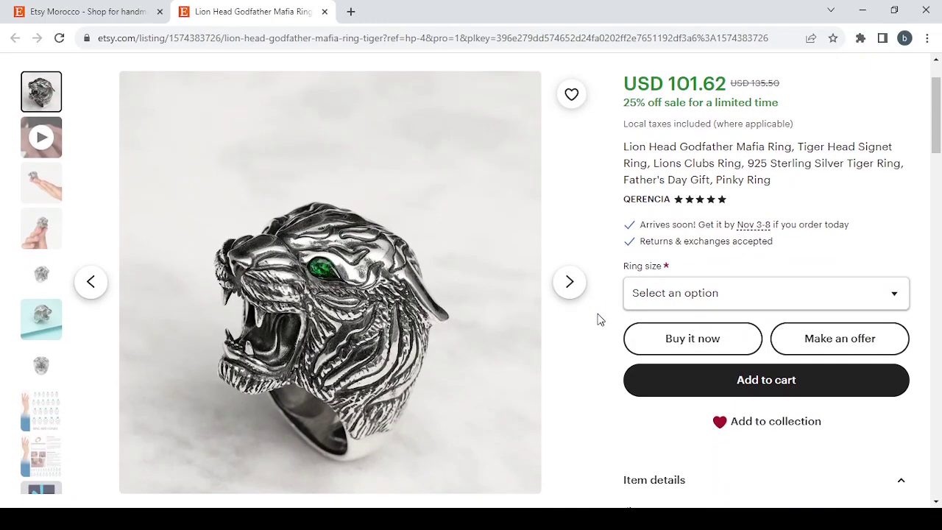
click(569, 284)
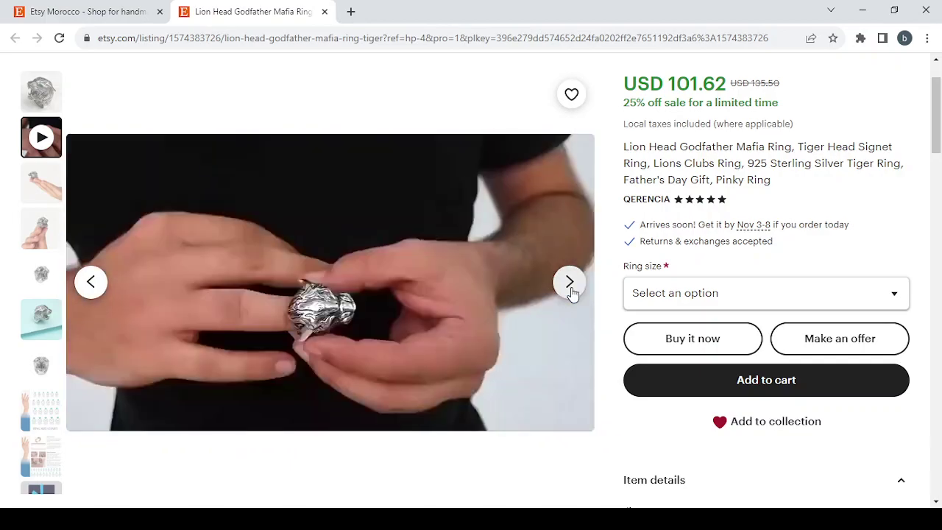
click(570, 285)
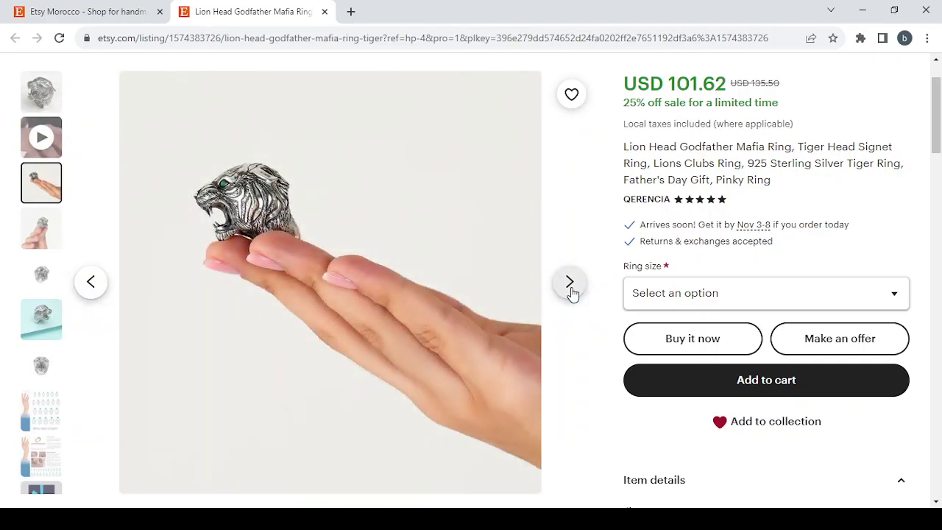
click(570, 284)
click(570, 284)
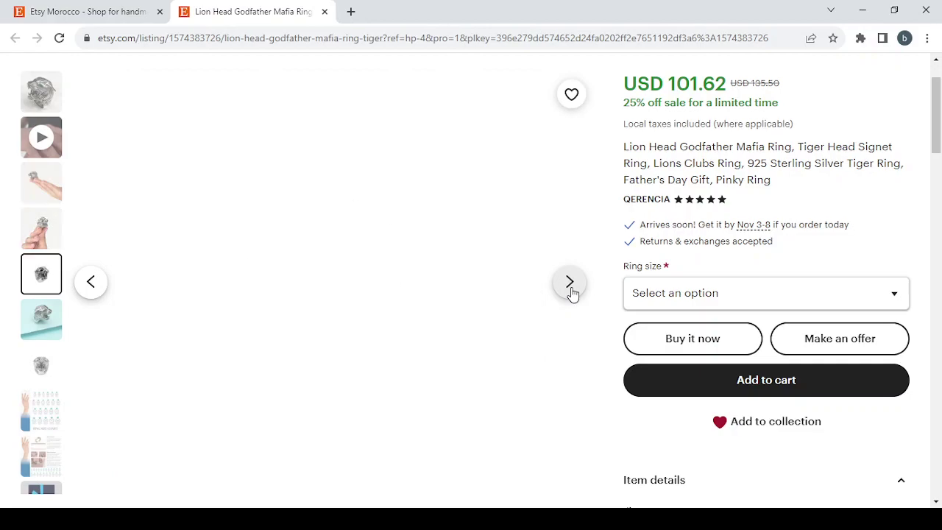
- Review the ring listing's price, item details, reviews, and shipping and return policies, and close the listing
scroll(600, 220, up, 1)
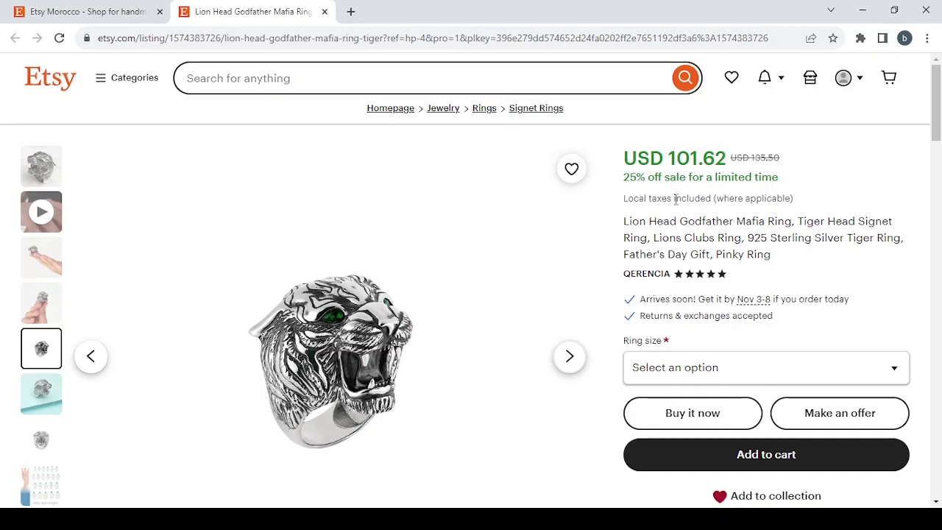
scroll(731, 330, down, 1)
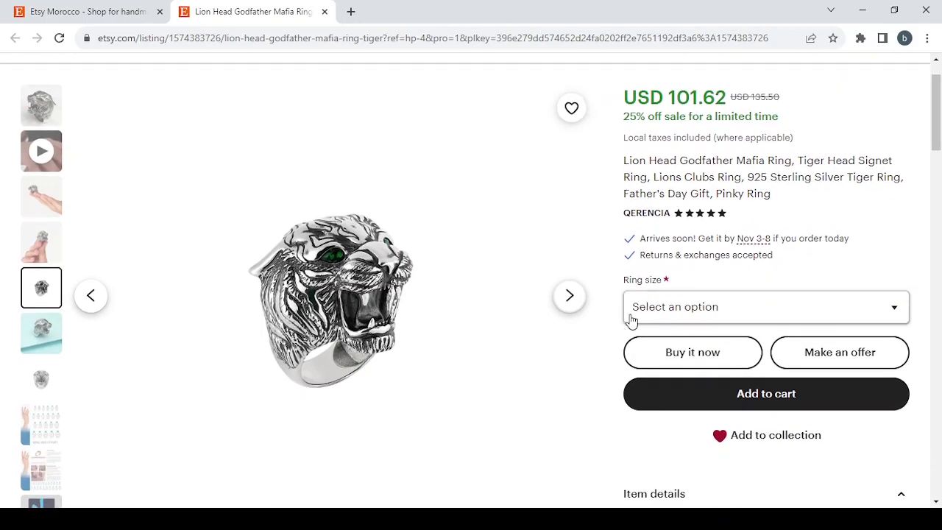
scroll(600, 415, down, 4)
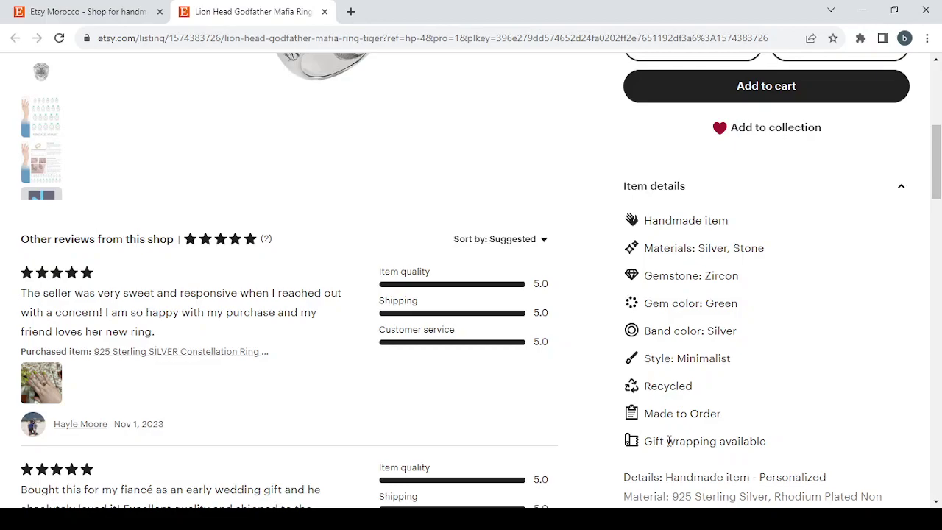
scroll(695, 439, down, 4)
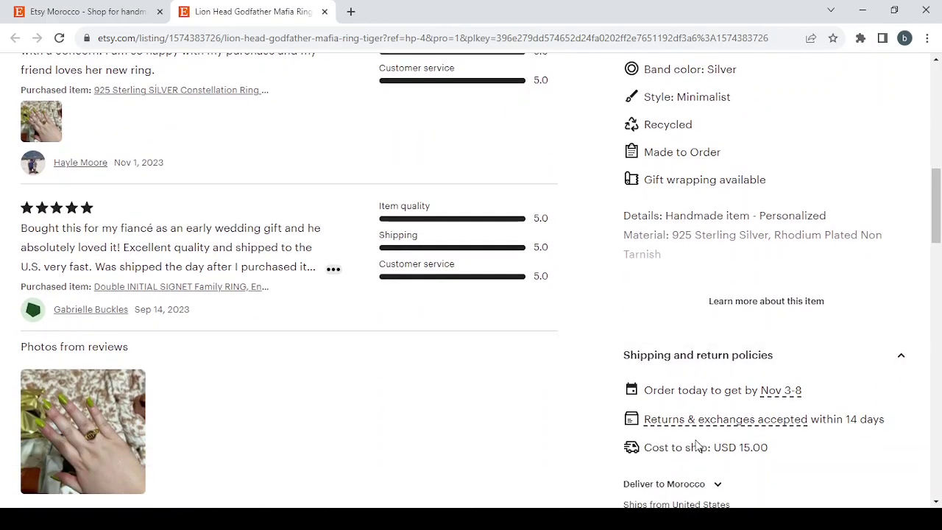
scroll(698, 445, down, 1)
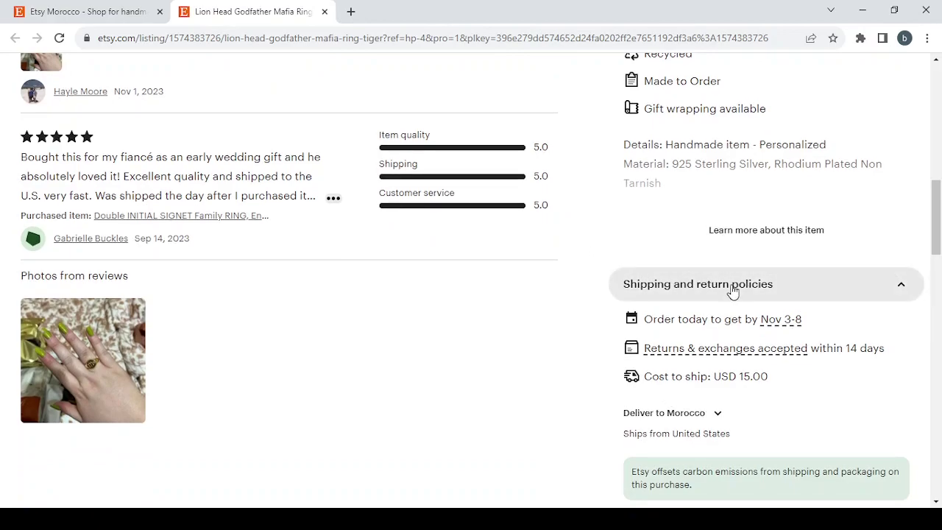
key(Home)
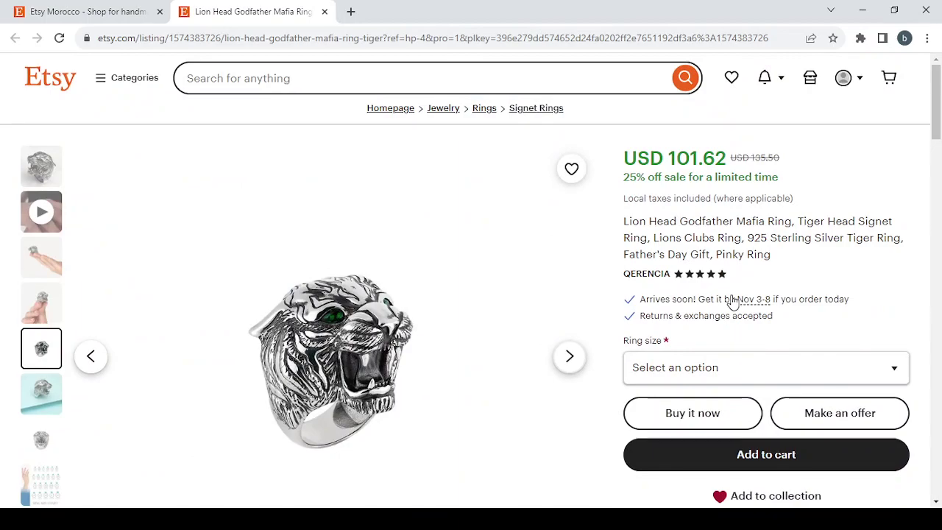
click(325, 11)
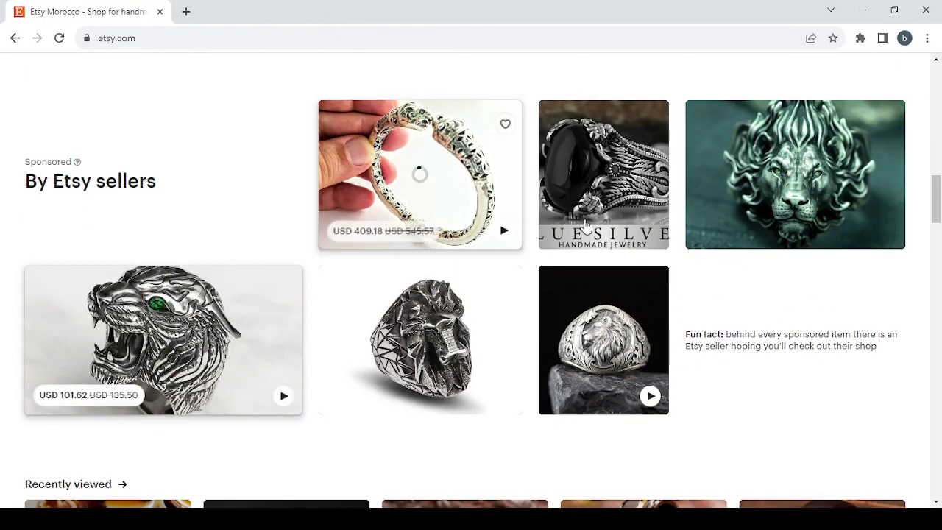
- Open Shop Manager and go back to the Shop preferences stage of the shop setup
scroll(586, 225, up, 10)
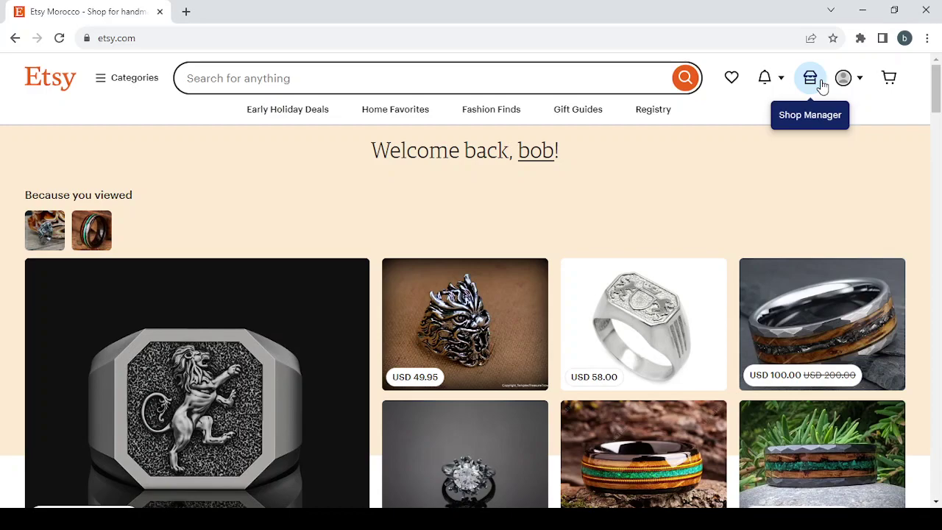
click(822, 86)
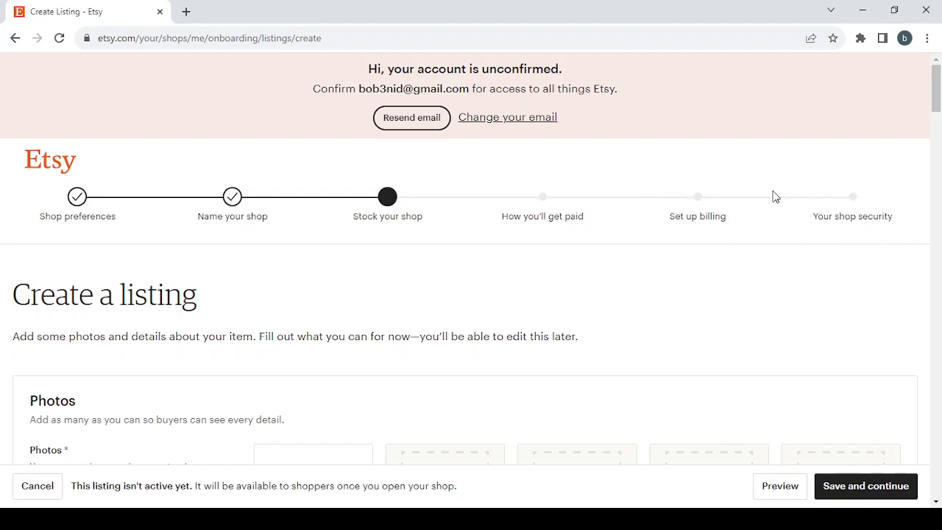
click(77, 197)
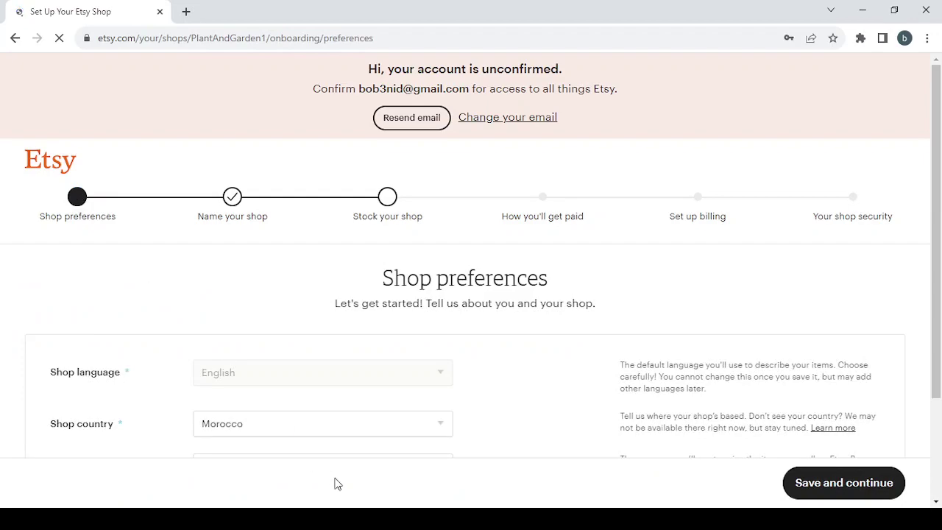
- Set the shop currency to United States Dollar and save the shop preferences
scroll(307, 387, down, 2)
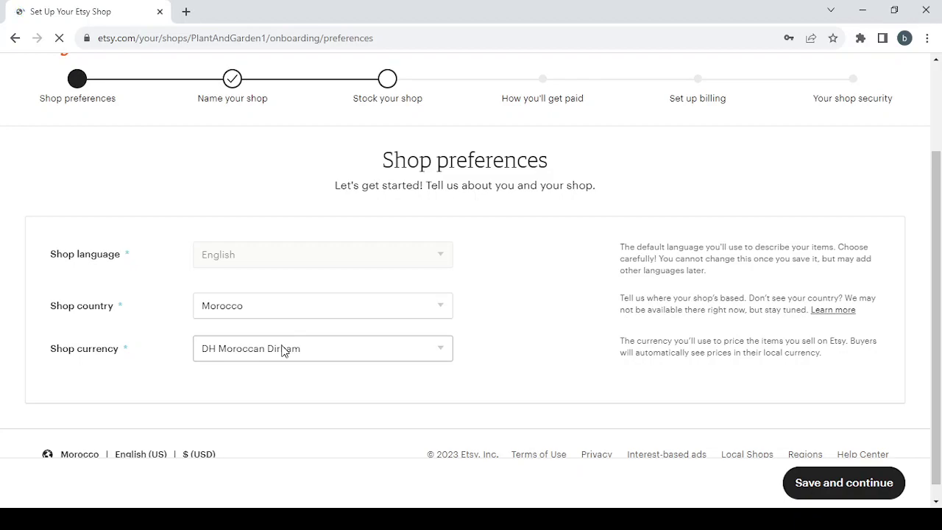
click(366, 354)
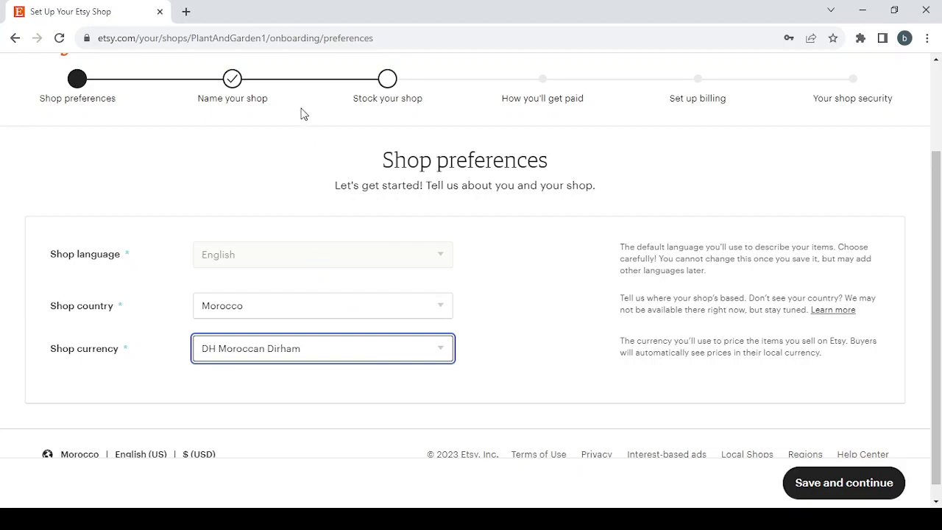
key(u)
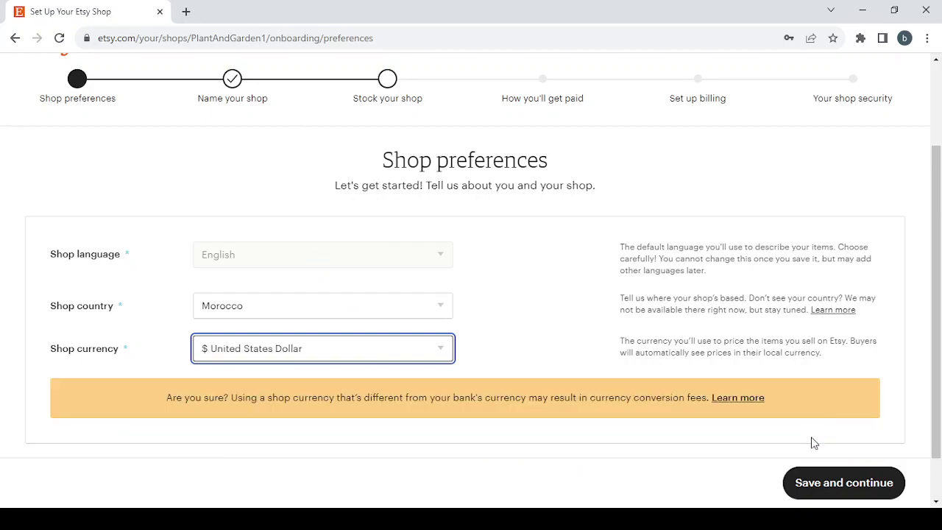
click(836, 490)
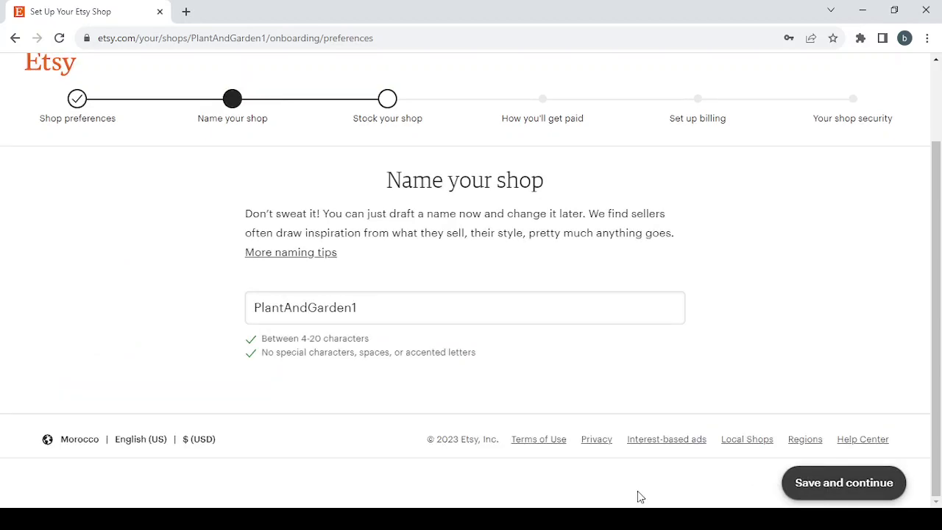
- Replace the current shop name with Photography and check the name's availability
click(367, 314)
double_click(367, 314)
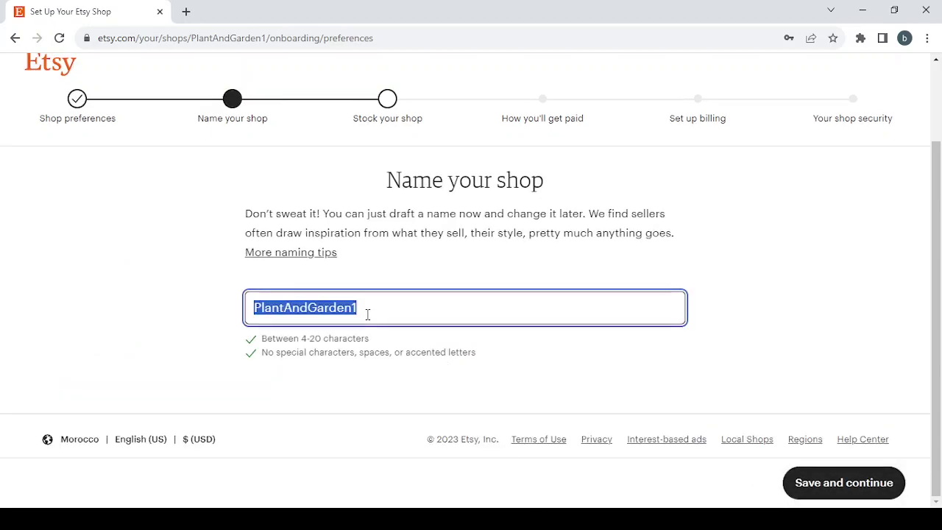
text(Photography)
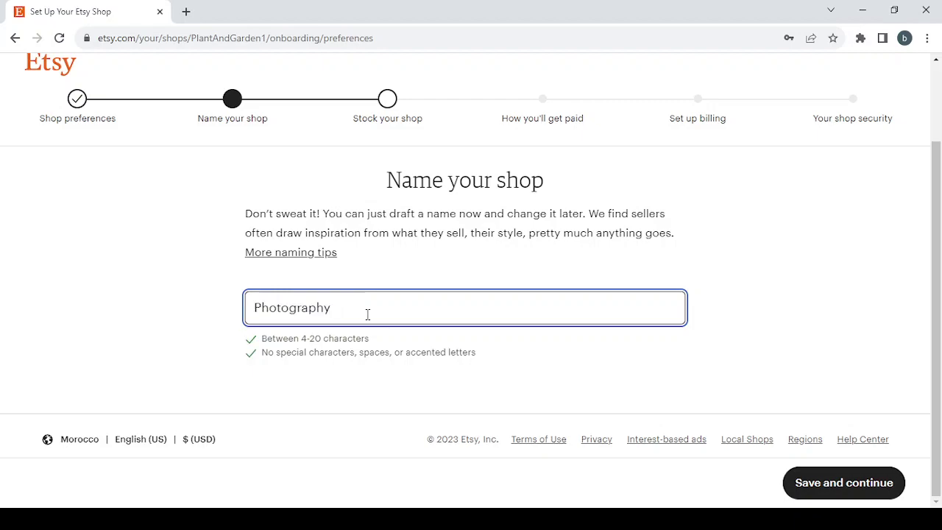
scroll(584, 380, down, 2)
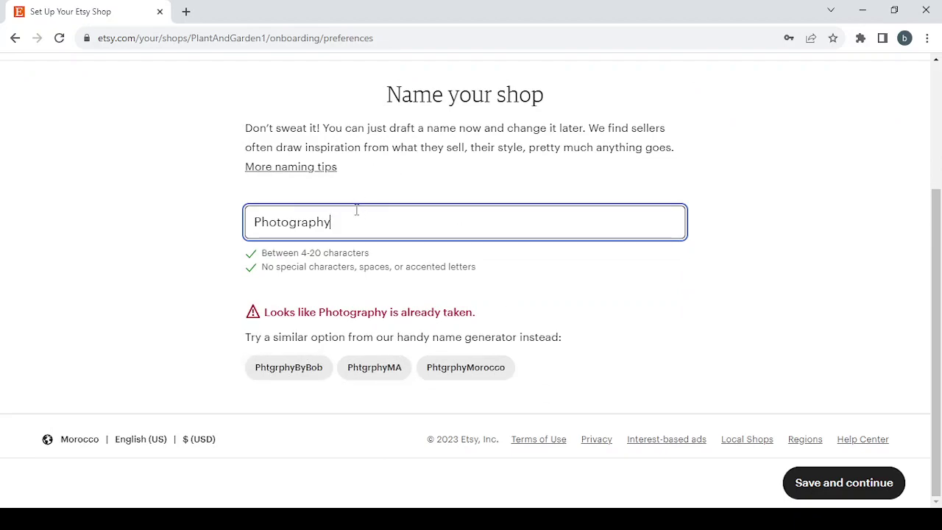
- Try shop names made of Photography followed by each single digit from 1 to 9 and 0, and by 00 and 11
text(1)
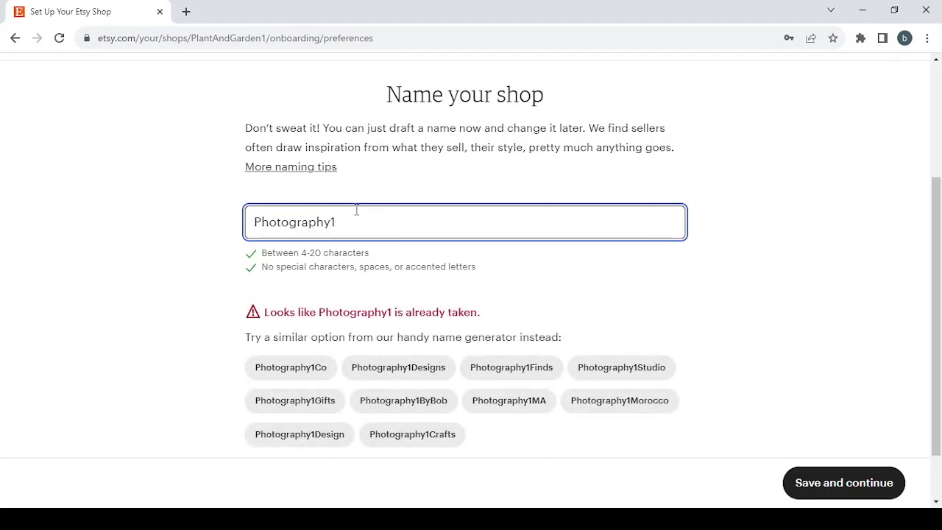
key(BackSpace)
text(2)
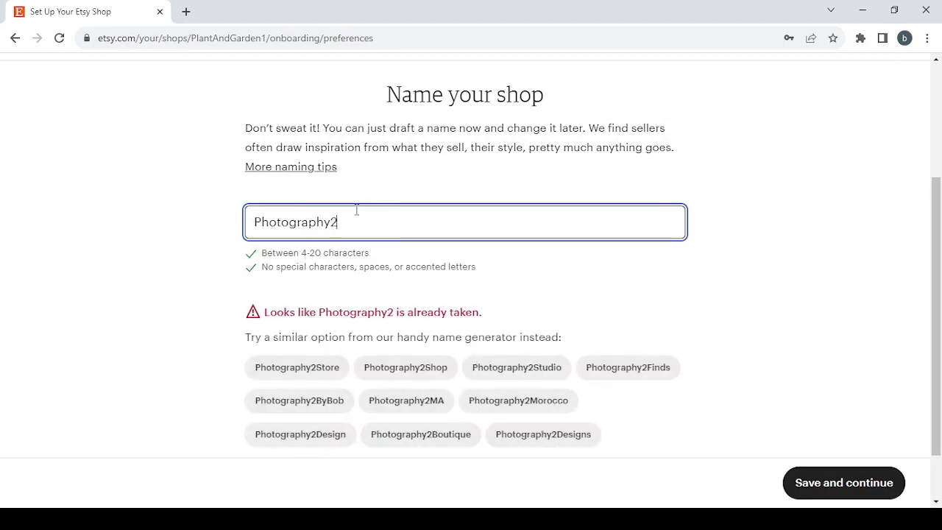
key(BackSpace)
text(3)
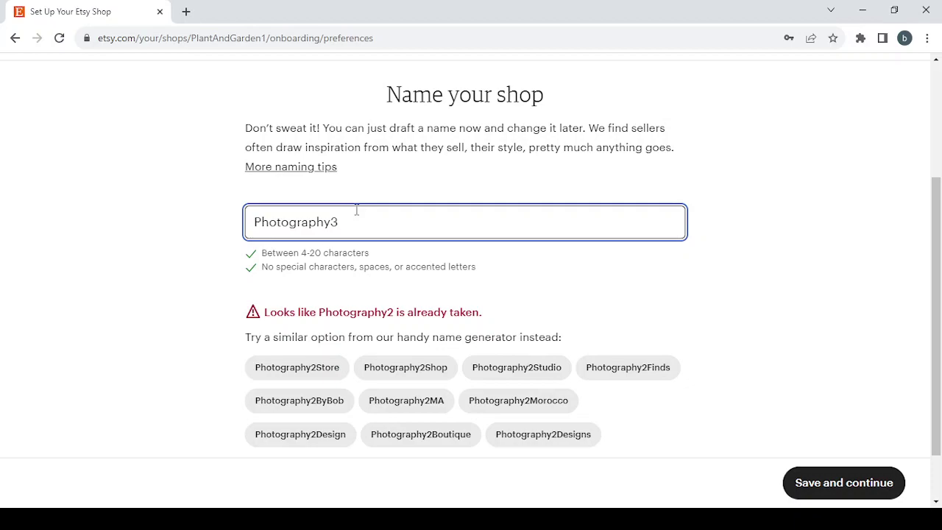
key(BackSpace)
text(4)
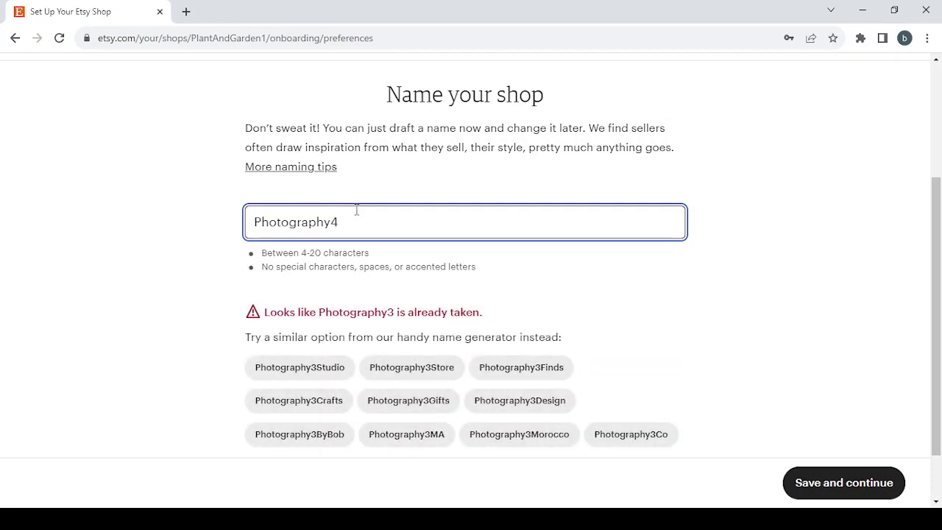
key(BackSpace)
text(5)
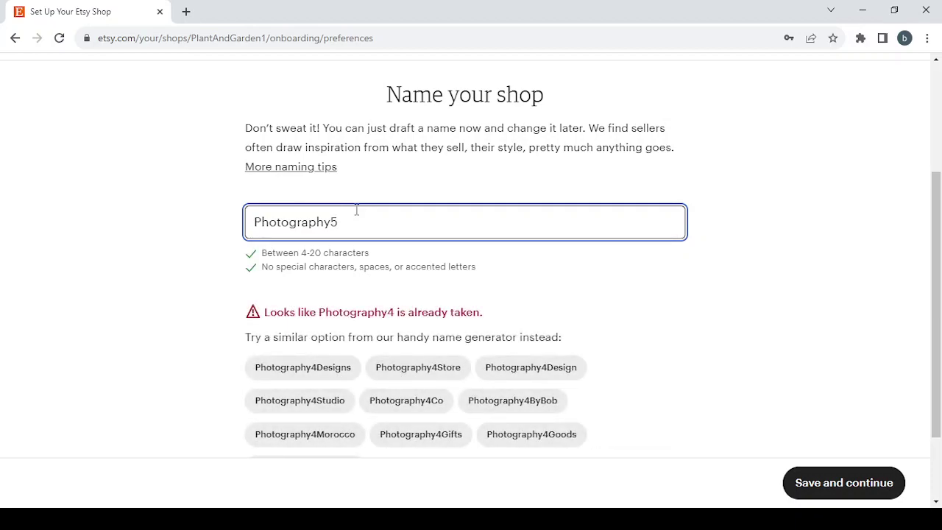
key(BackSpace)
text(6)
key(BackSpace)
text(7)
key(BackSpace)
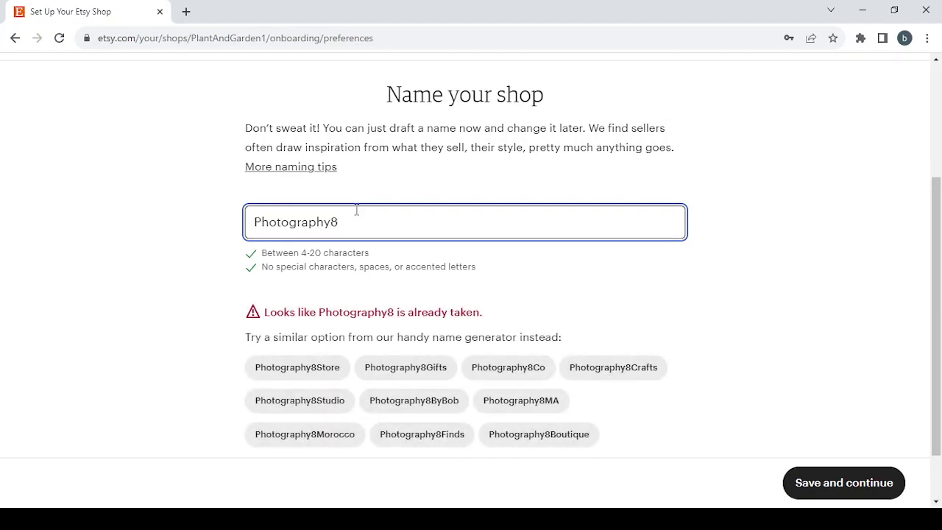
text(8)
key(BackSpace)
text(9)
key(BackSpace)
text(0)
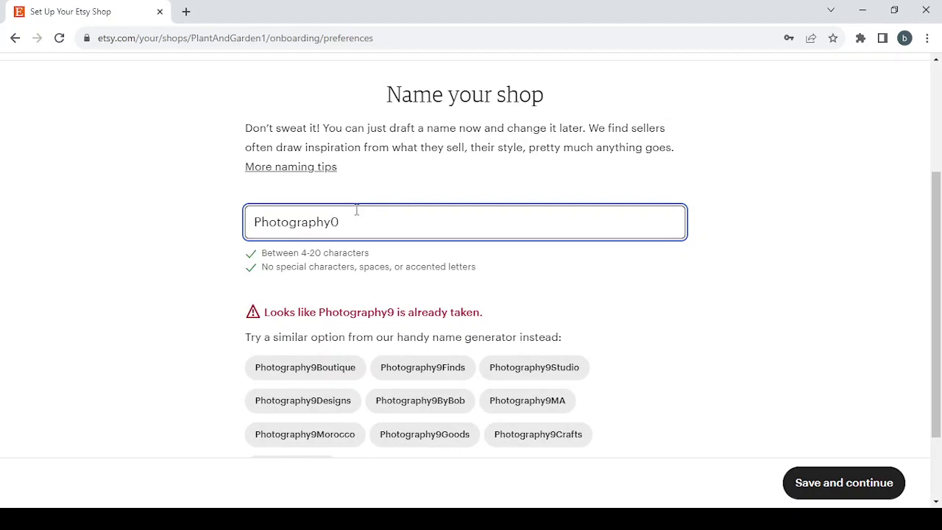
text(0)
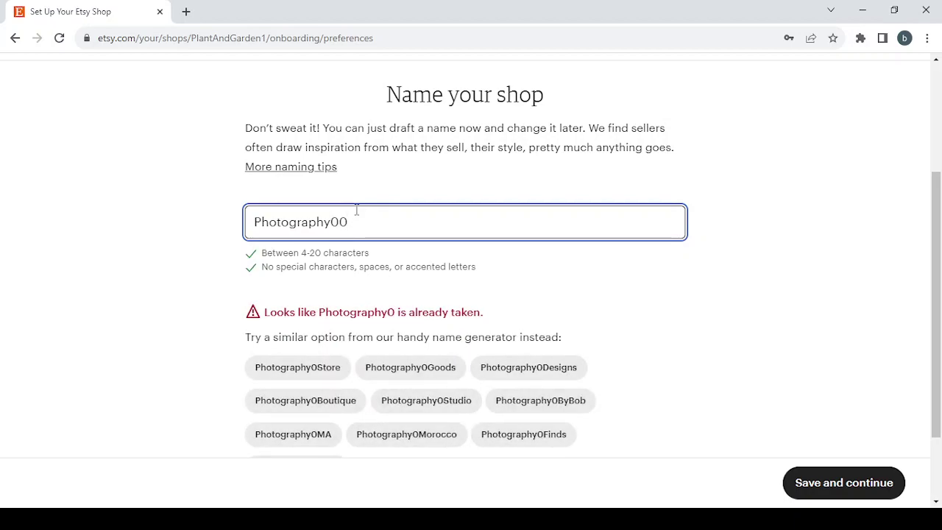
key(BackSpace)
key(BackSpace)
text(11)
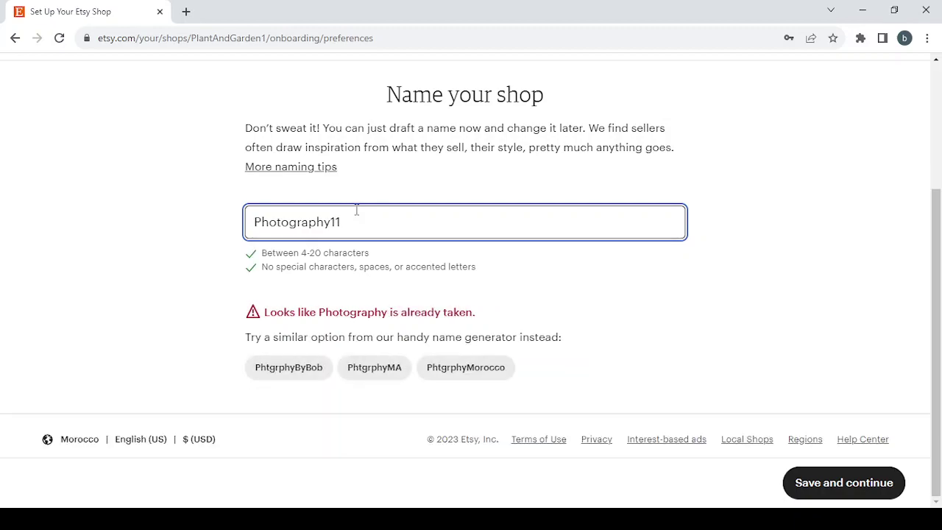
- Return the shop name to Photography, choose the suggested name PhtgrphyByBob, and save it
key(BackSpace)
key(BackSpace)
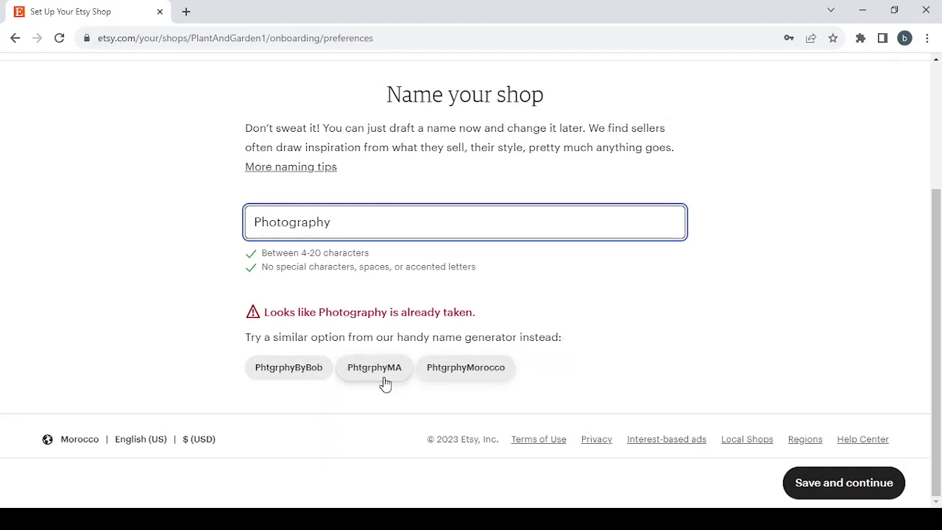
click(274, 375)
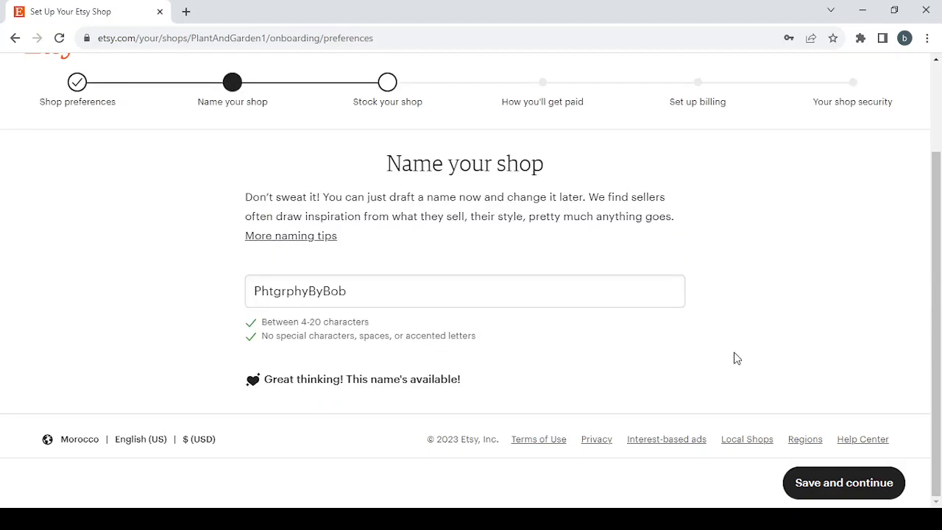
click(842, 492)
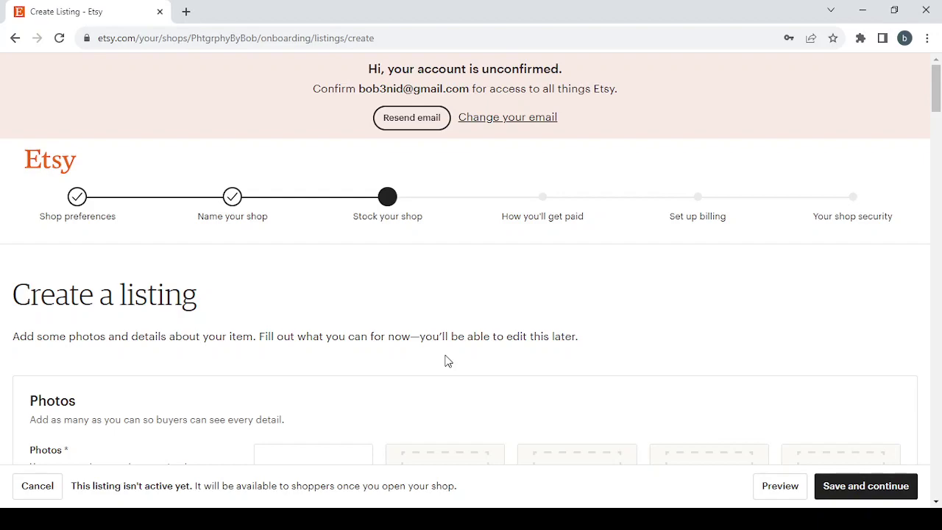
- Check which sections of the blank listing need completing, and examine its photo, video, inventory, listing details and shipping requirements
click(868, 486)
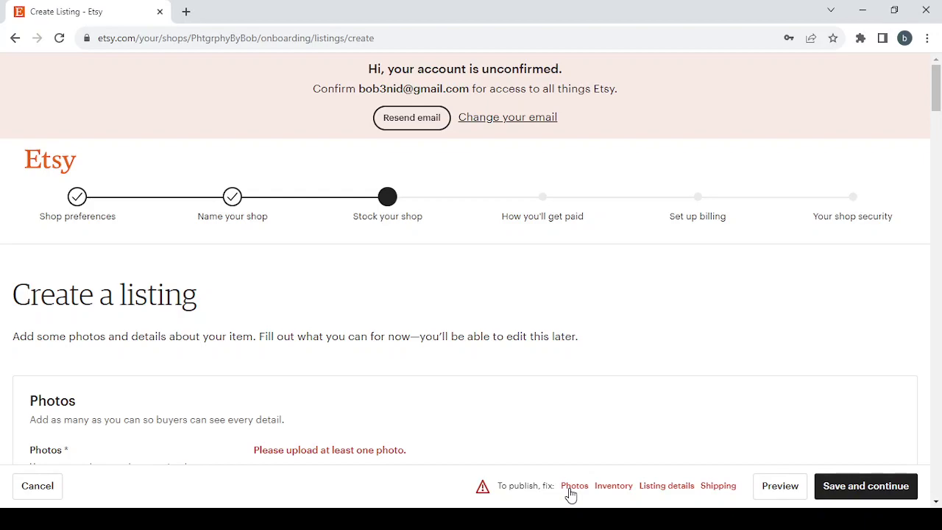
click(571, 495)
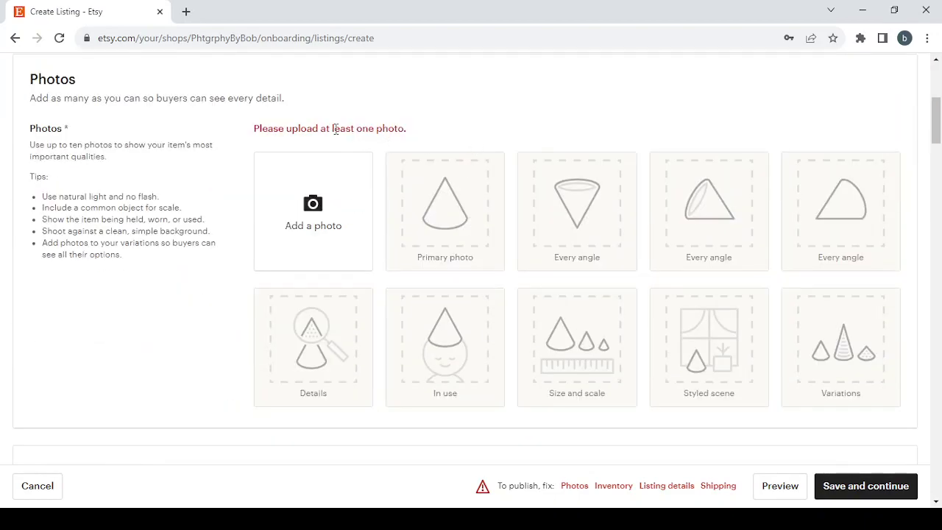
click(612, 487)
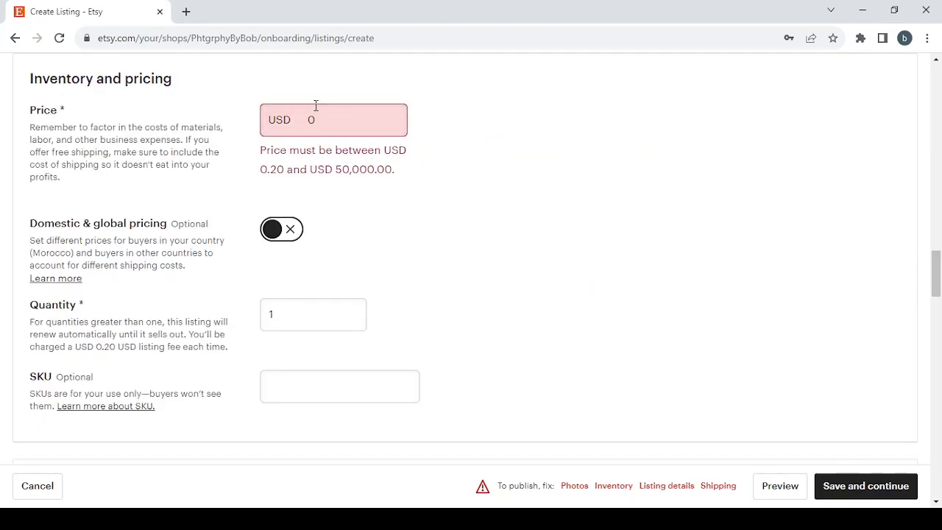
click(666, 486)
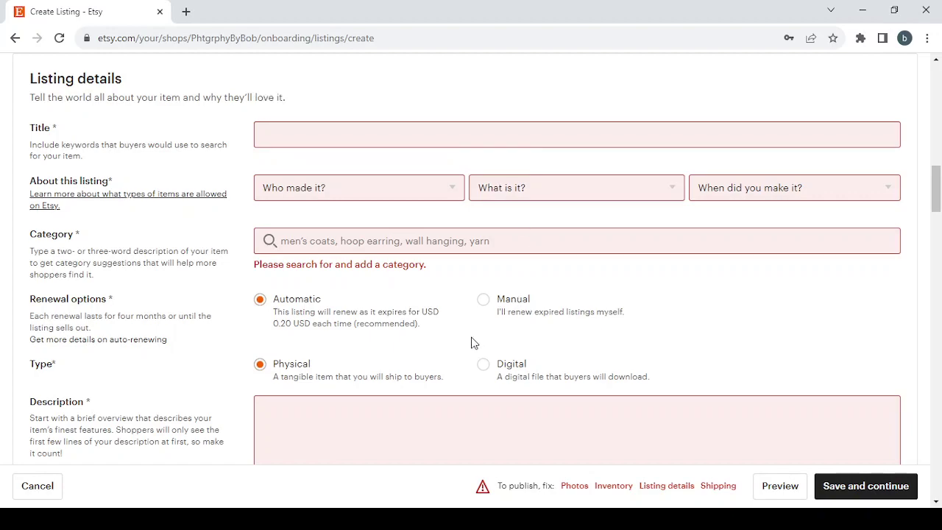
click(715, 488)
scroll(615, 274, down, 3)
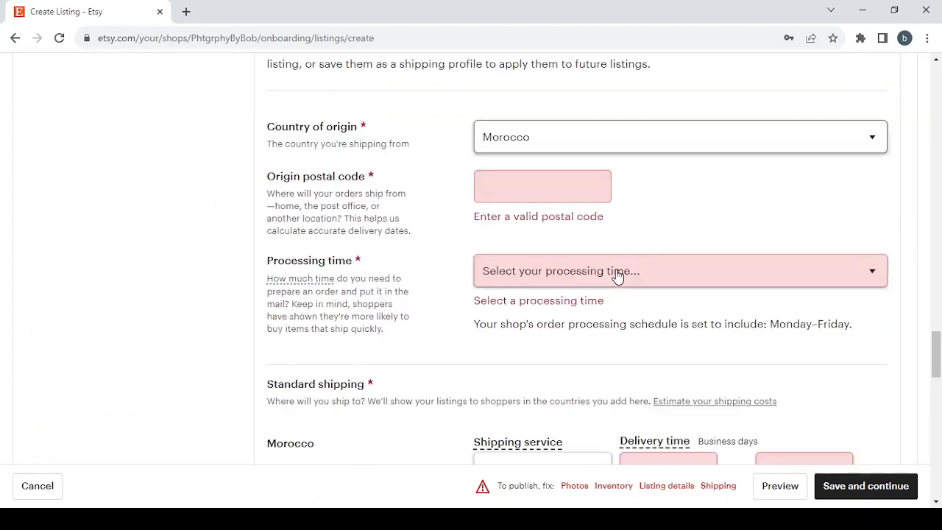
scroll(630, 330, down, 5)
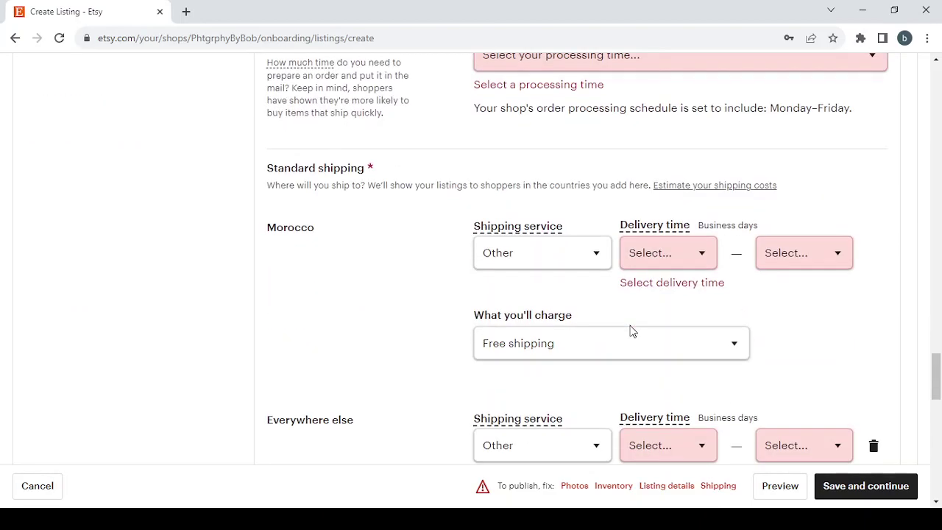
scroll(630, 330, up, 4)
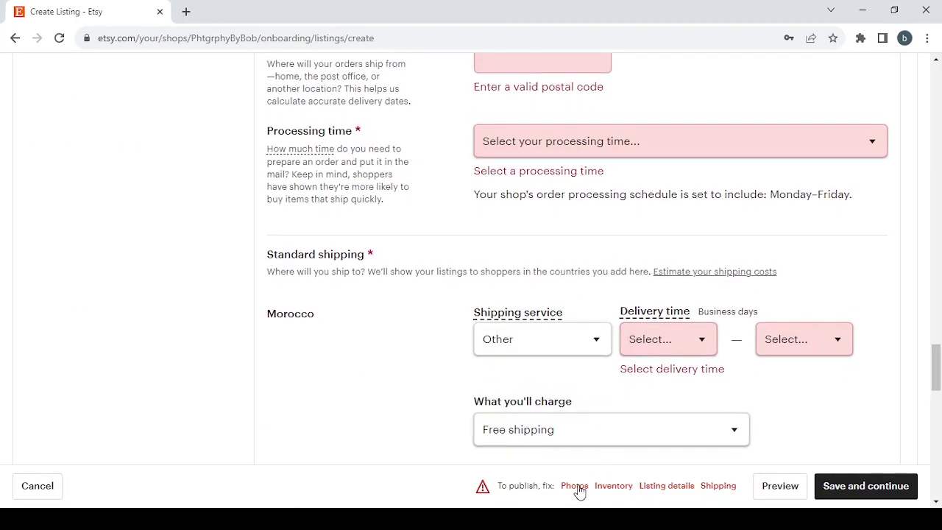
click(574, 487)
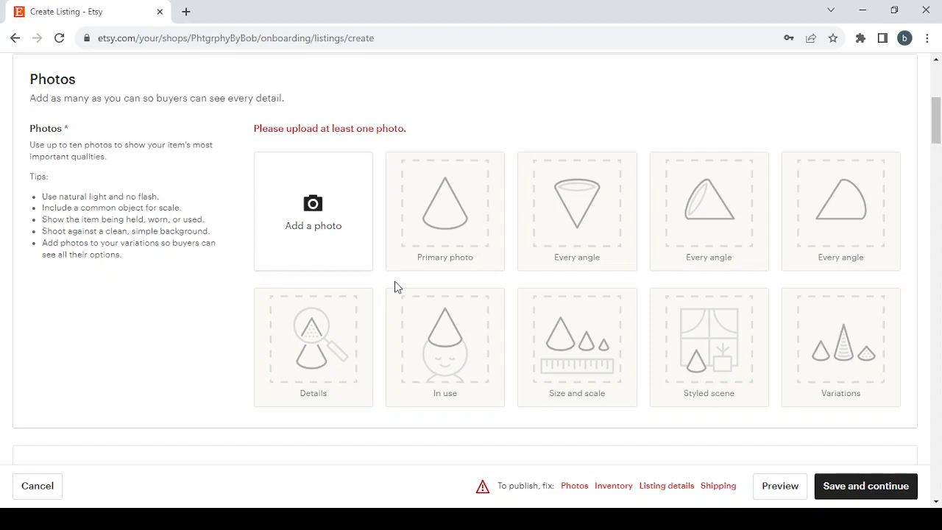
scroll(395, 287, down, 4)
scroll(395, 287, down, 1)
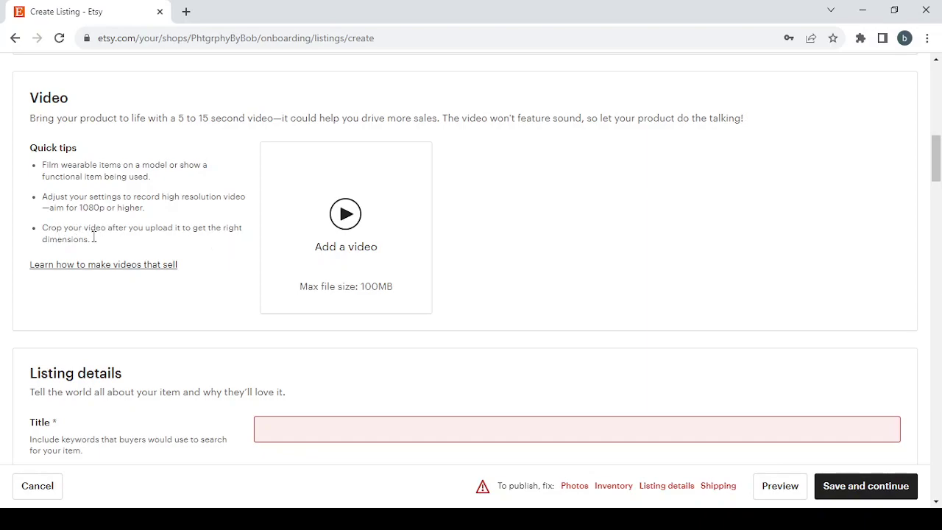
scroll(175, 238, down, 1)
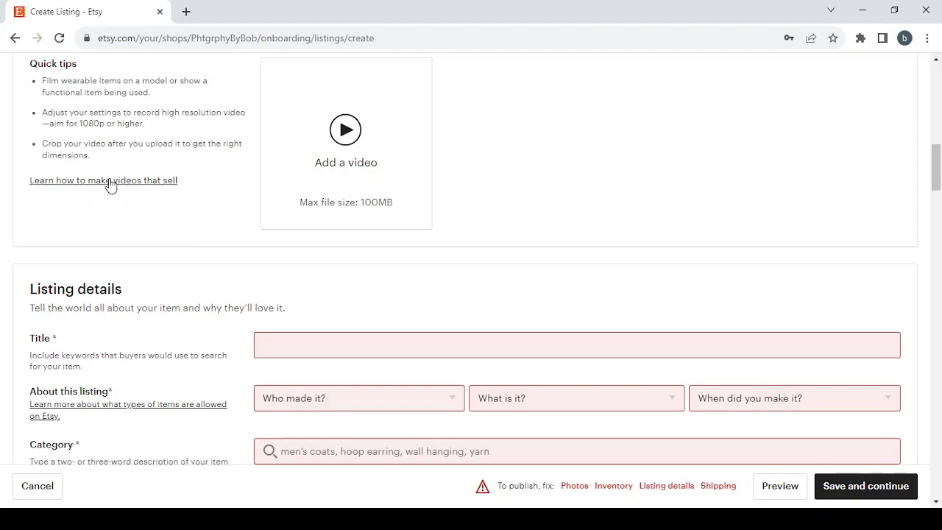
- Enter Photography as the title in the listing details
scroll(307, 253, down, 2)
scroll(307, 252, down, 1)
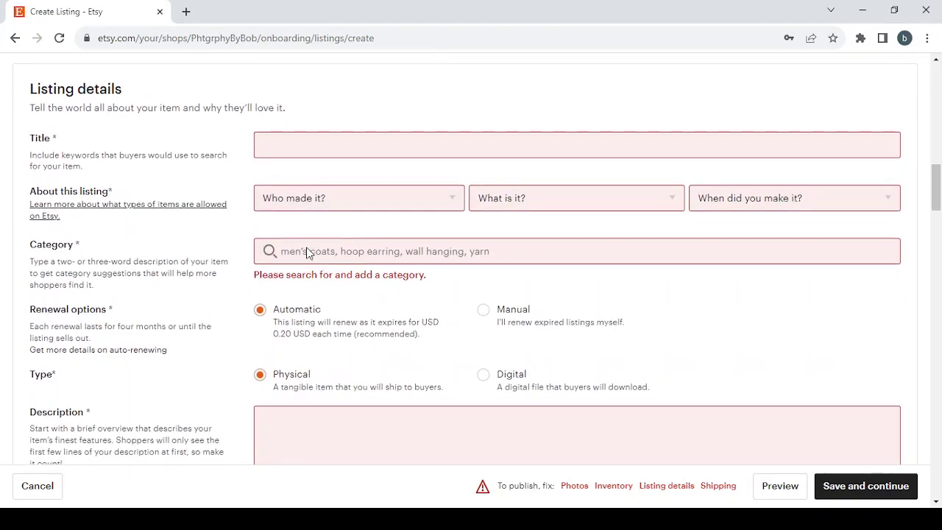
click(319, 145)
click(171, 121)
click(274, 146)
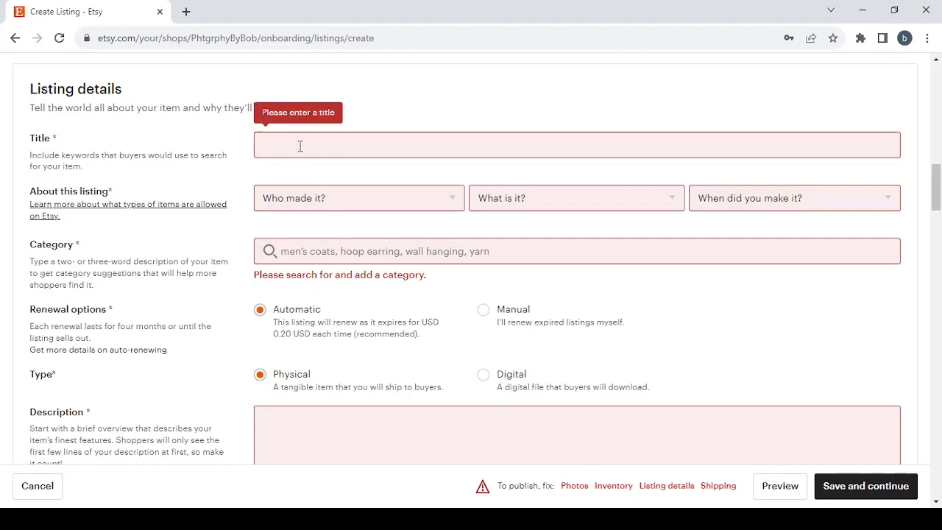
click(300, 145)
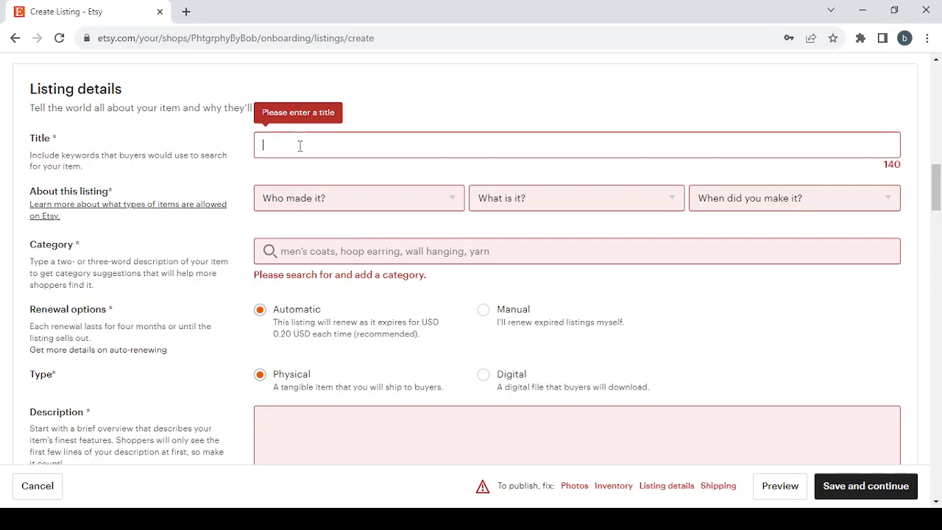
text(Photography)
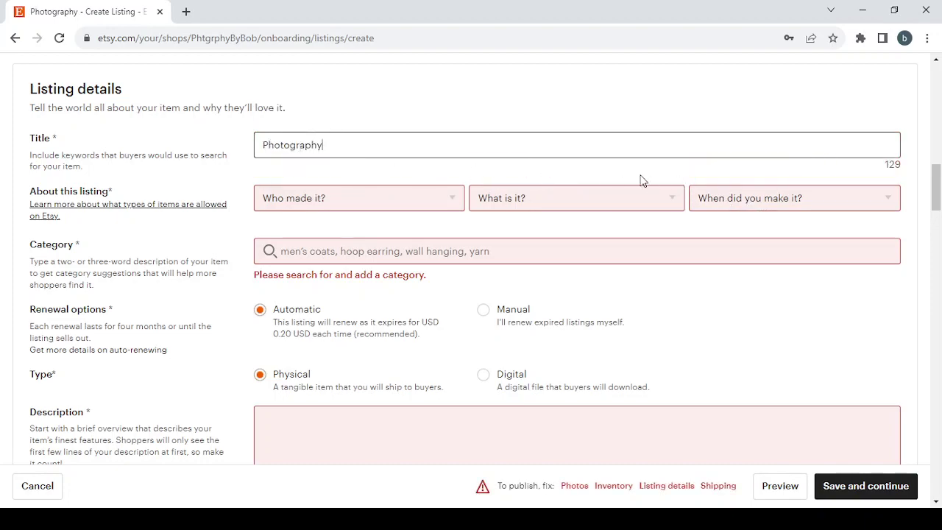
- Describe the listing as made by the seller (I did), a finished product, and made in 2020 - 2023
key(Tab)
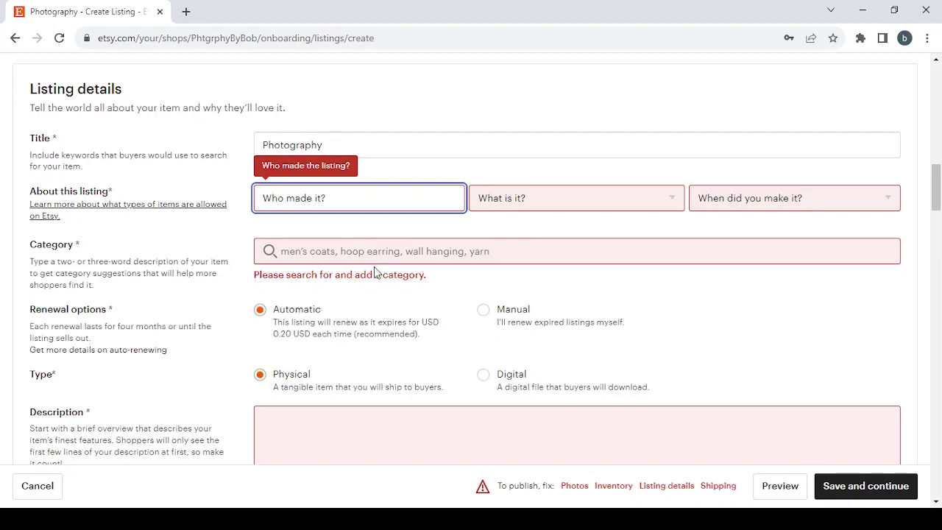
key(Down)
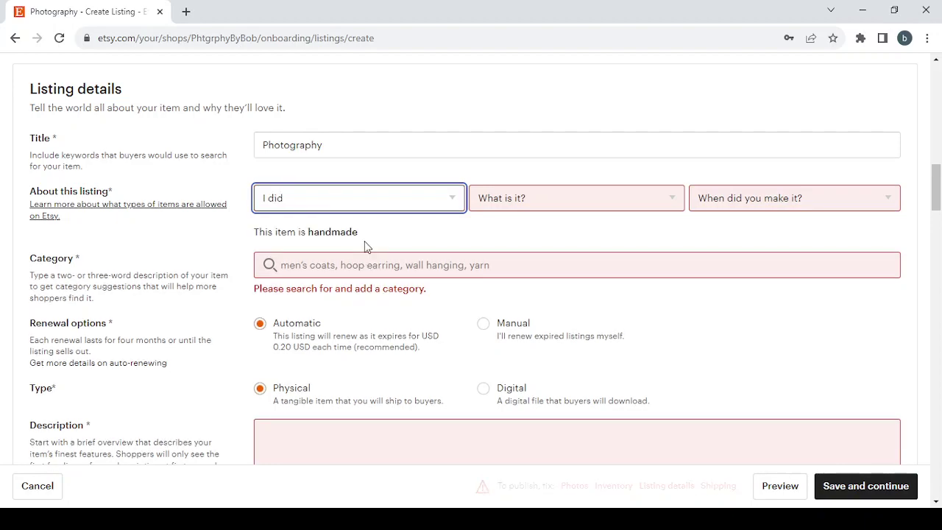
click(600, 212)
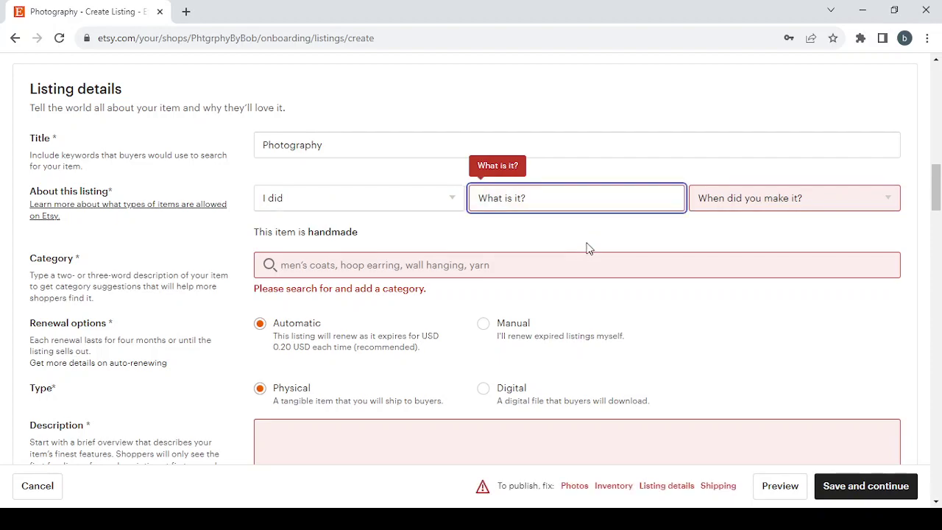
key(Down)
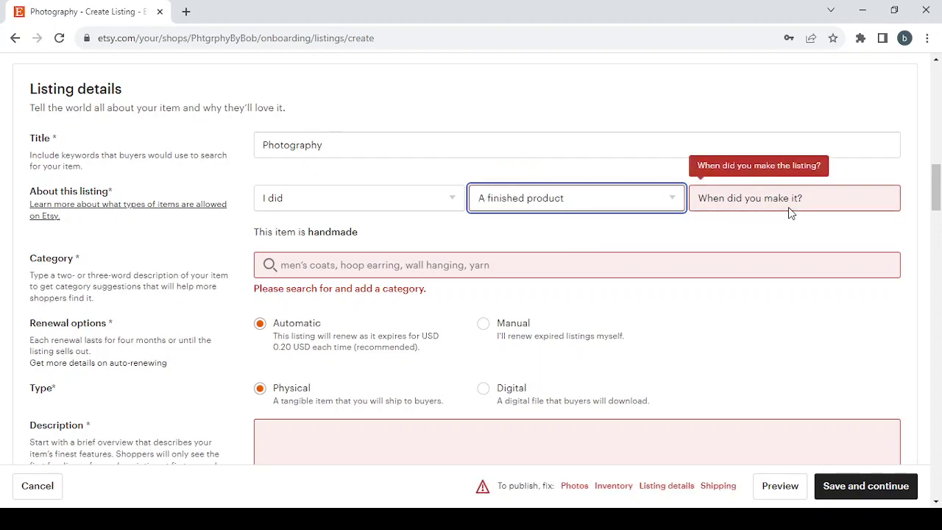
click(788, 206)
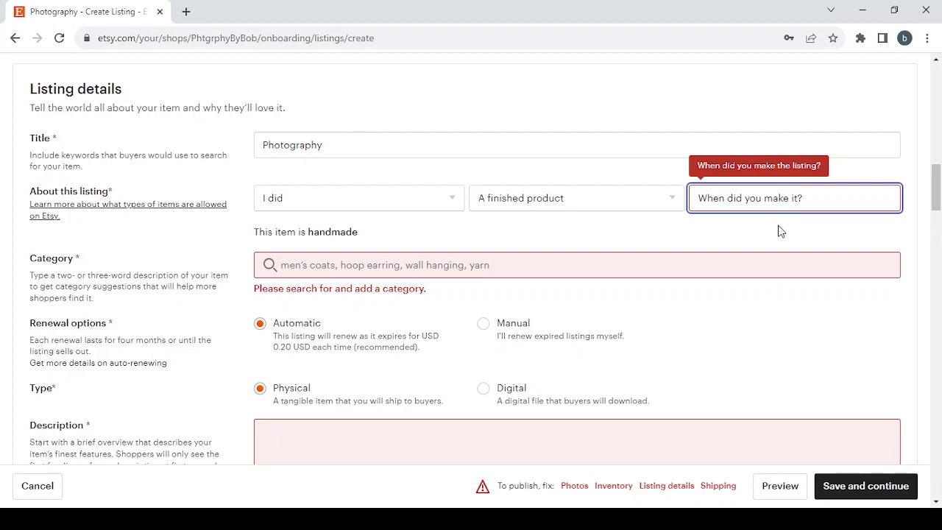
click(754, 269)
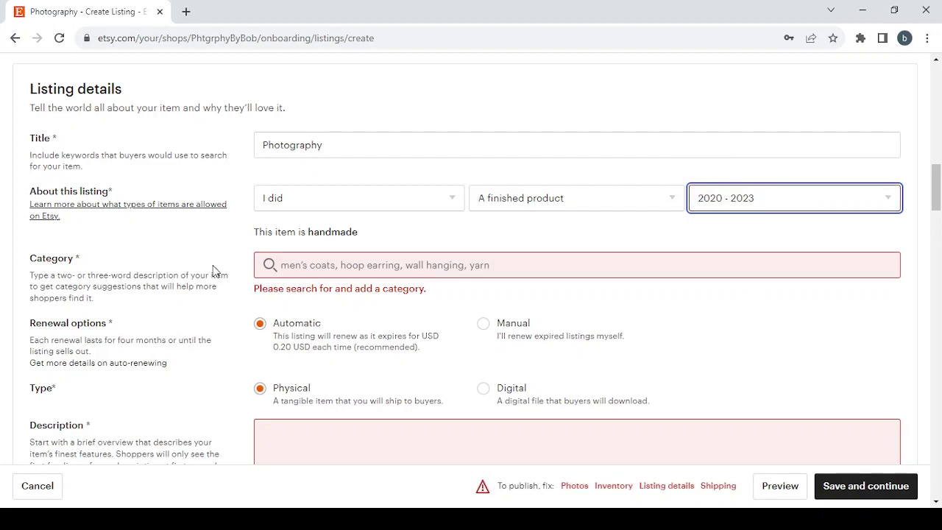
- Search the listing categories for Photography and choose the Digital Prints category under Art & Collectibles, Prints
click(324, 263)
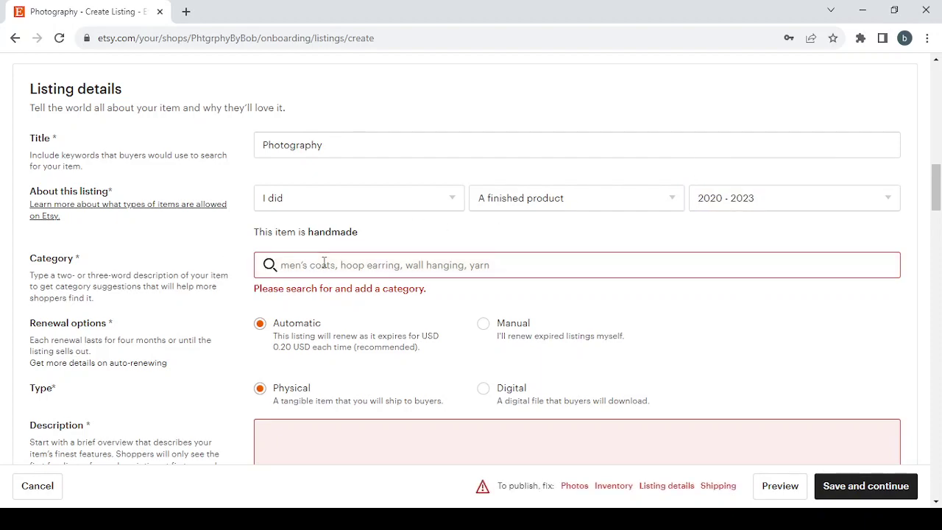
text(Photography)
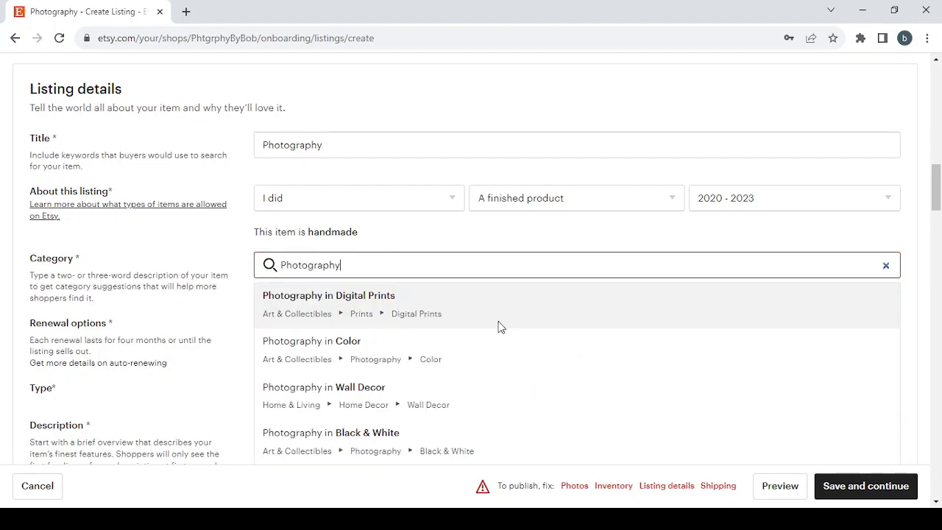
scroll(498, 326, down, 2)
scroll(498, 325, up, 1)
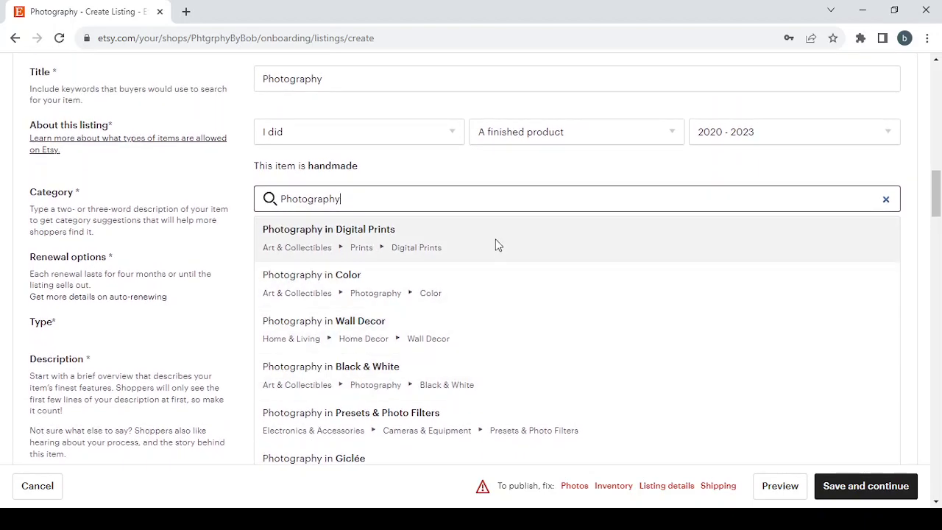
click(495, 244)
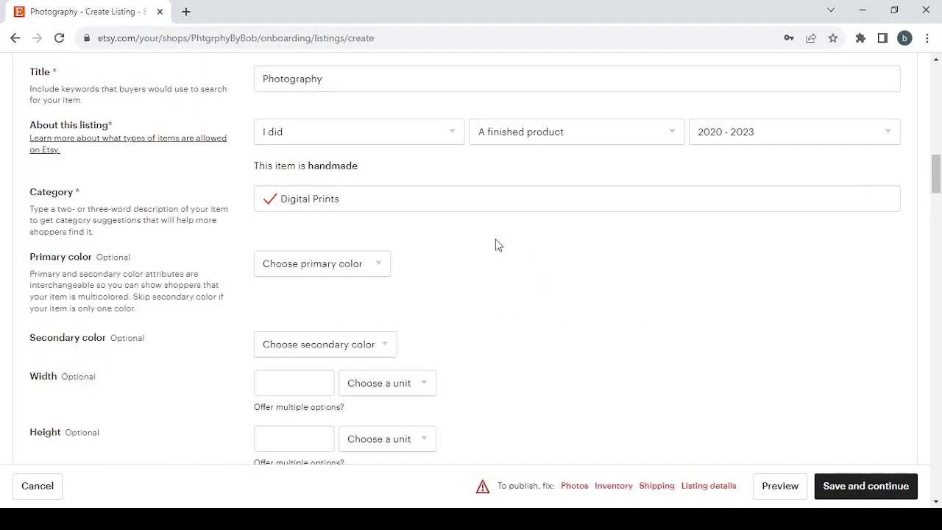
- Set the listing's optional holiday attribute to Eid
scroll(495, 245, down, 1)
scroll(495, 244, down, 1)
scroll(495, 244, down, 1)
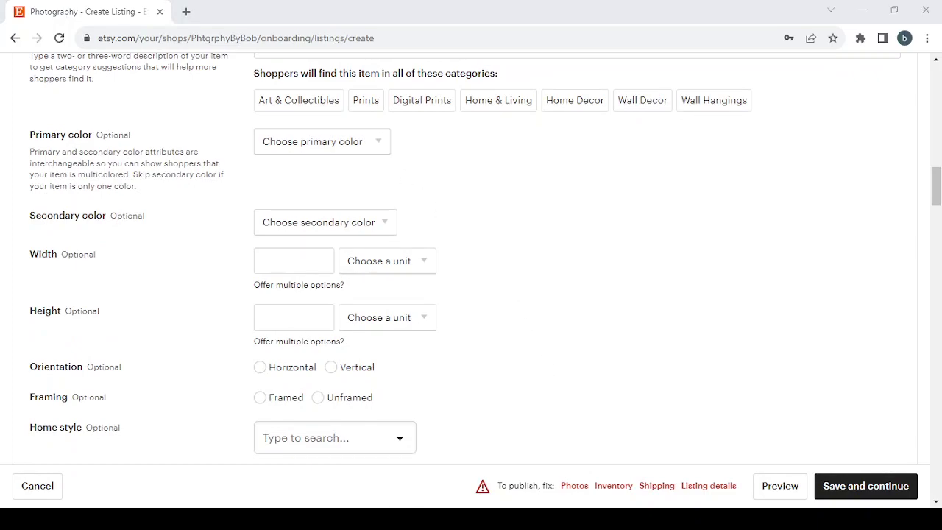
scroll(402, 319, down, 1)
scroll(431, 234, down, 1)
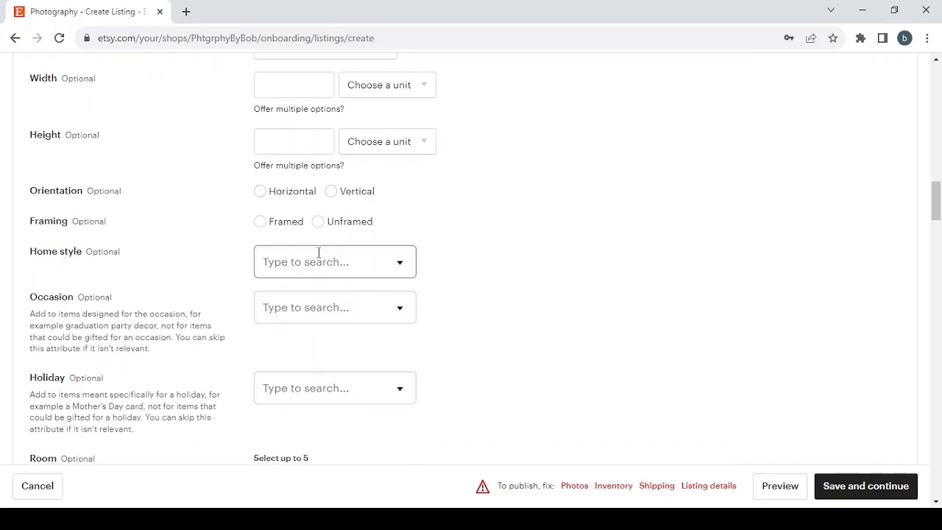
scroll(383, 230, down, 1)
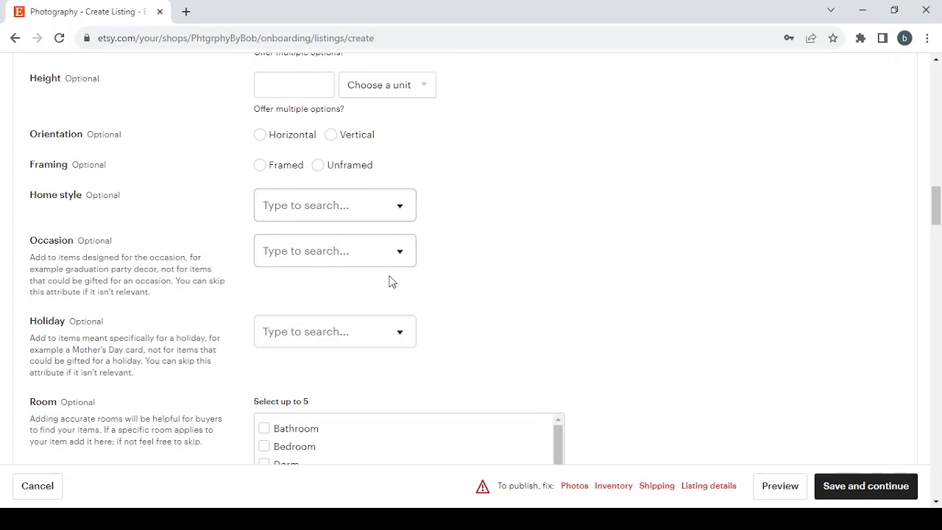
click(391, 326)
scroll(391, 326, down, 2)
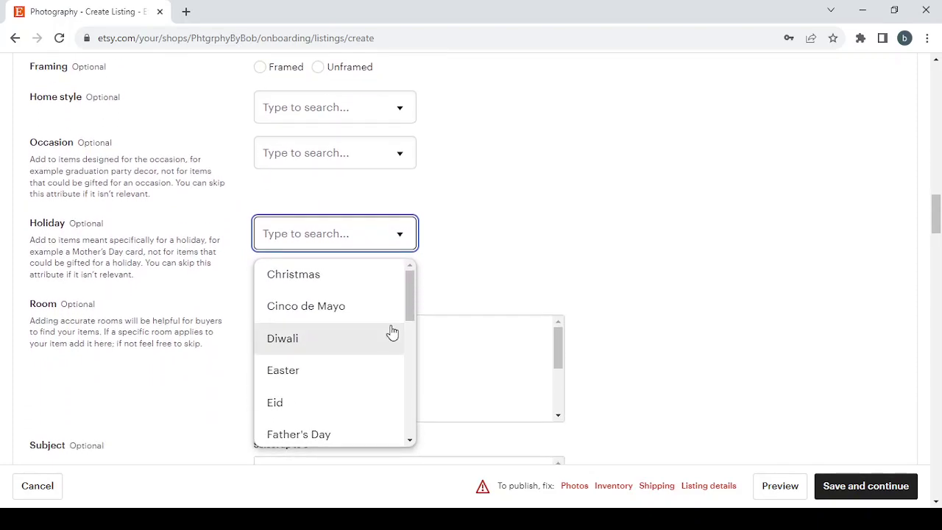
click(389, 395)
- Look through the optional room and subject choices, and set the listing's renewal option to Manual
scroll(476, 256, down, 3)
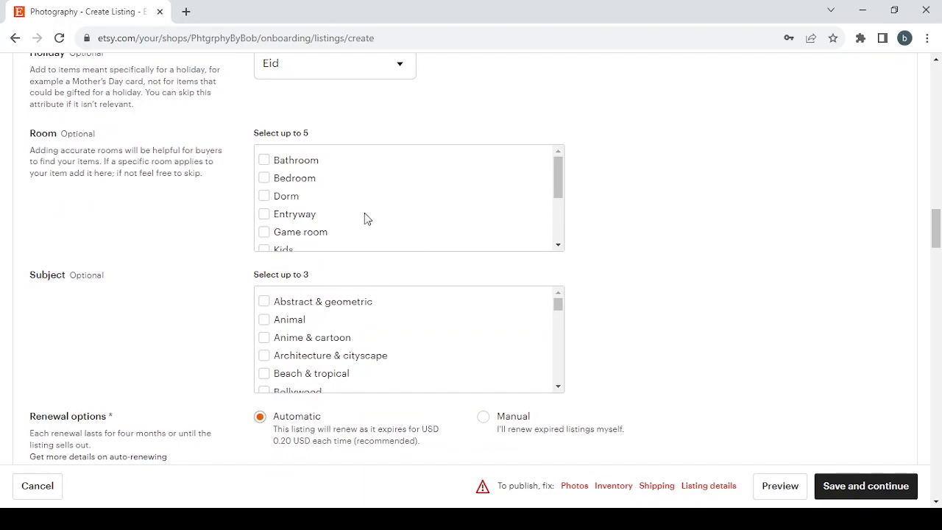
scroll(360, 201, down, 2)
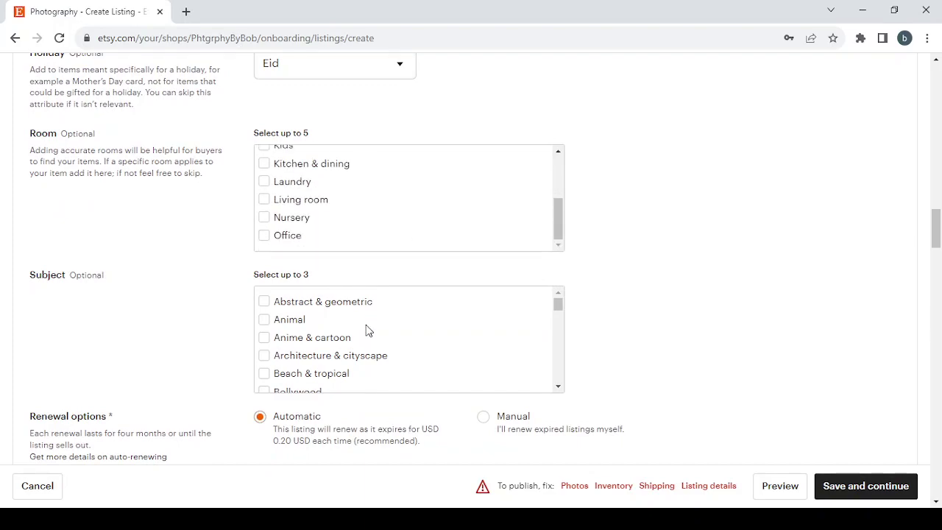
scroll(366, 333, down, 4)
scroll(231, 346, down, 3)
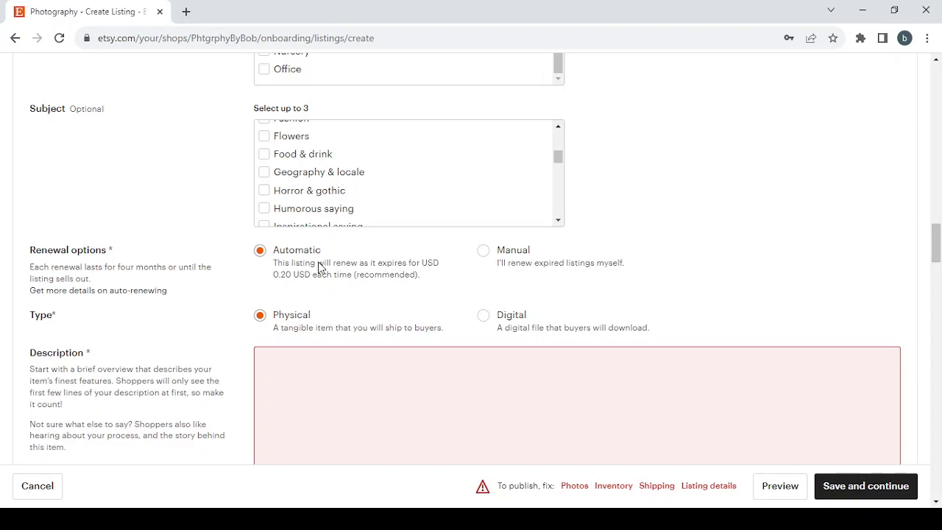
click(483, 253)
- Examine the listing's remaining requirements: description, inventory and pricing, shipping, and the returns and exchanges policy
scroll(244, 327, down, 3)
click(356, 195)
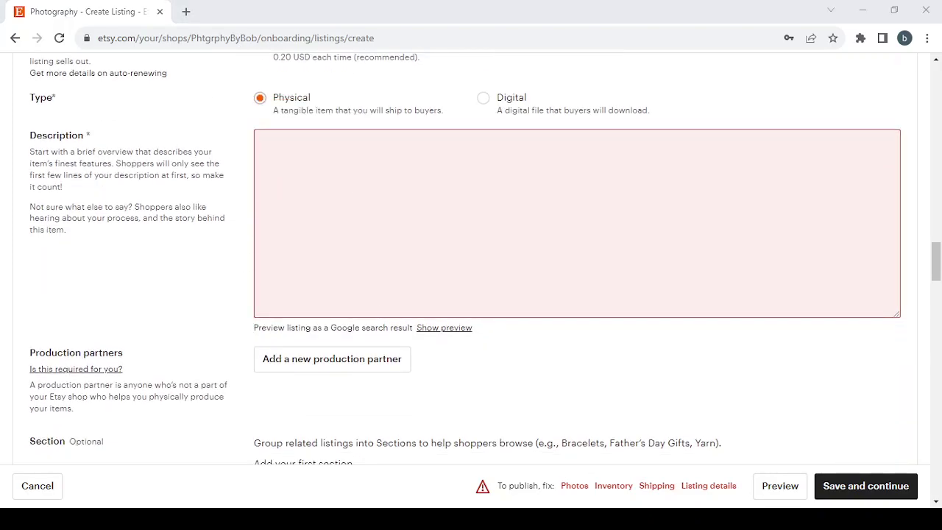
click(214, 227)
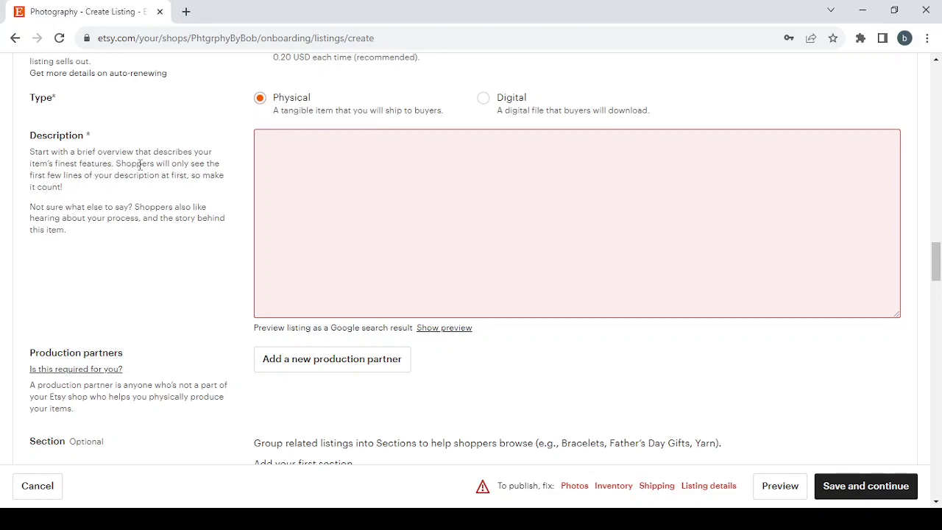
click(275, 161)
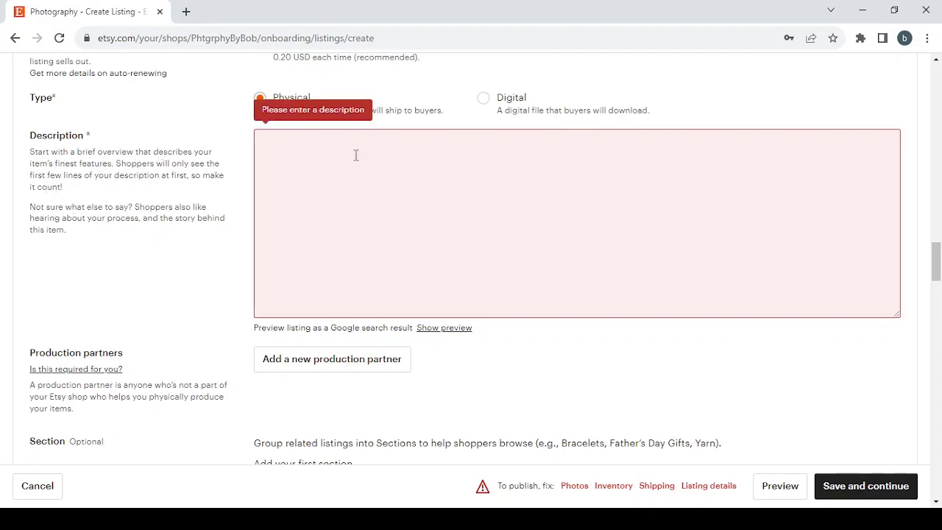
scroll(378, 183, down, 8)
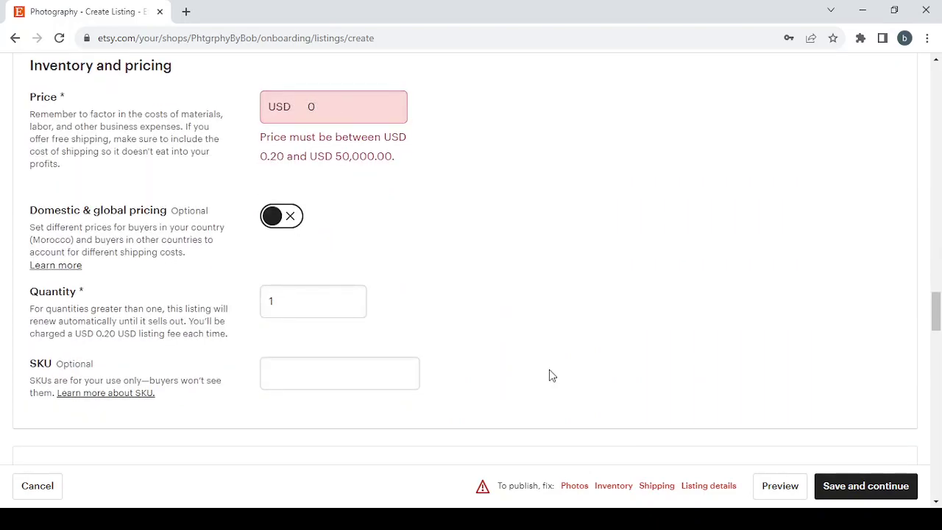
scroll(551, 374, down, 4)
scroll(551, 375, down, 7)
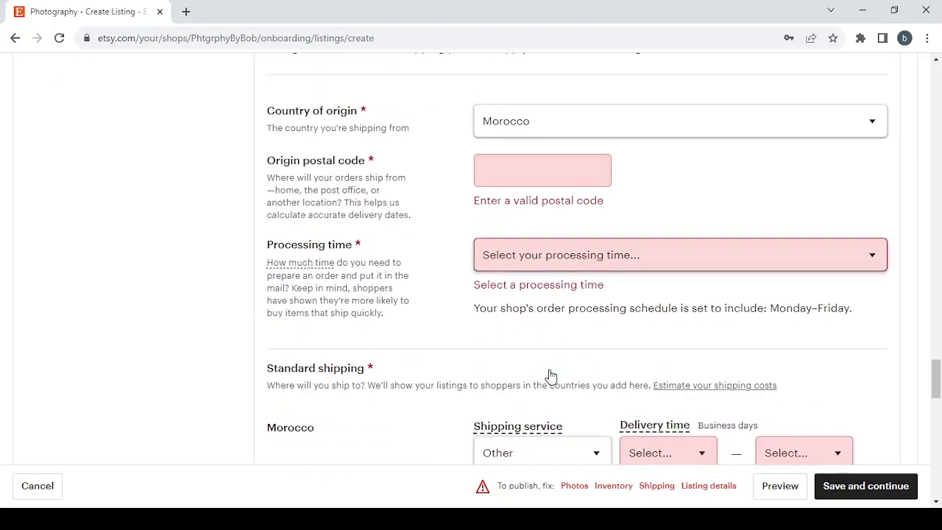
scroll(567, 378, down, 15)
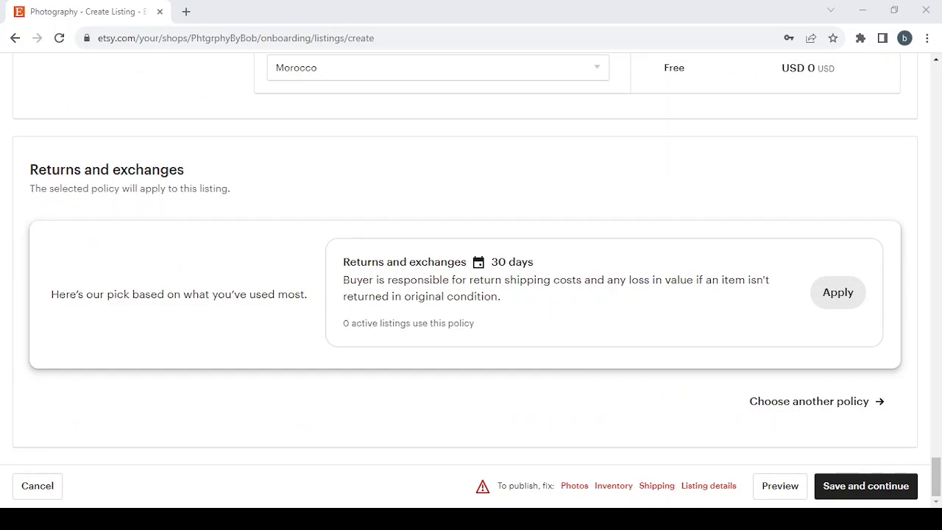
click(782, 333)
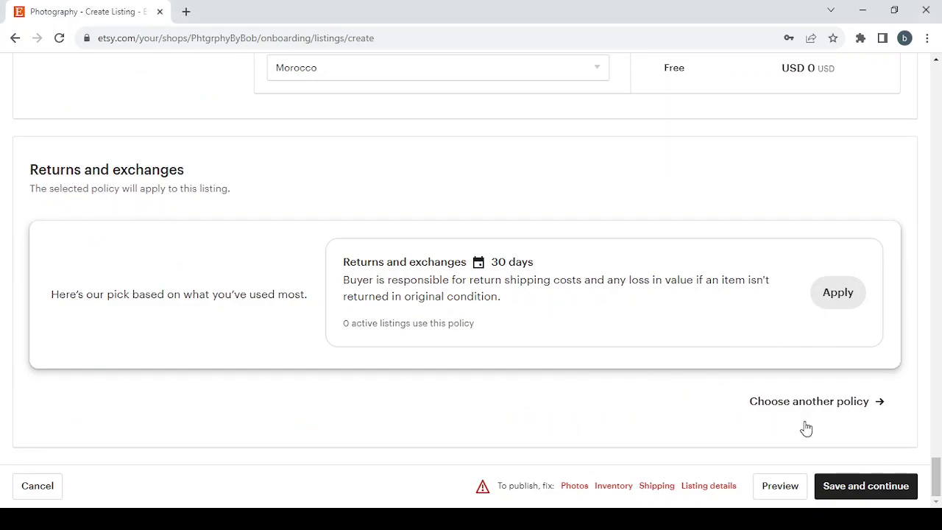